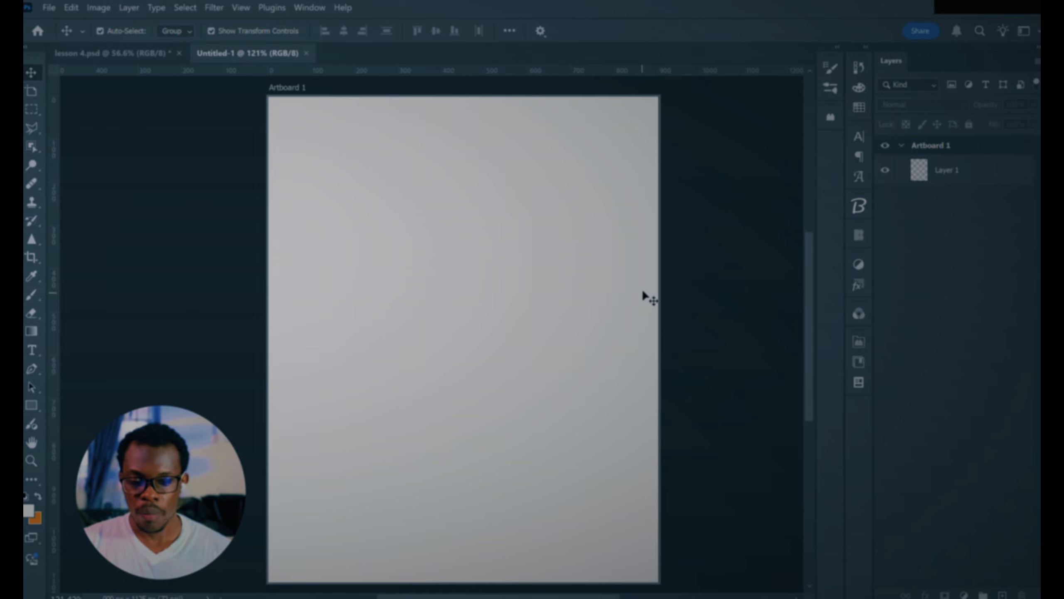
click(296, 93)
drag(295, 92, 298, 89)
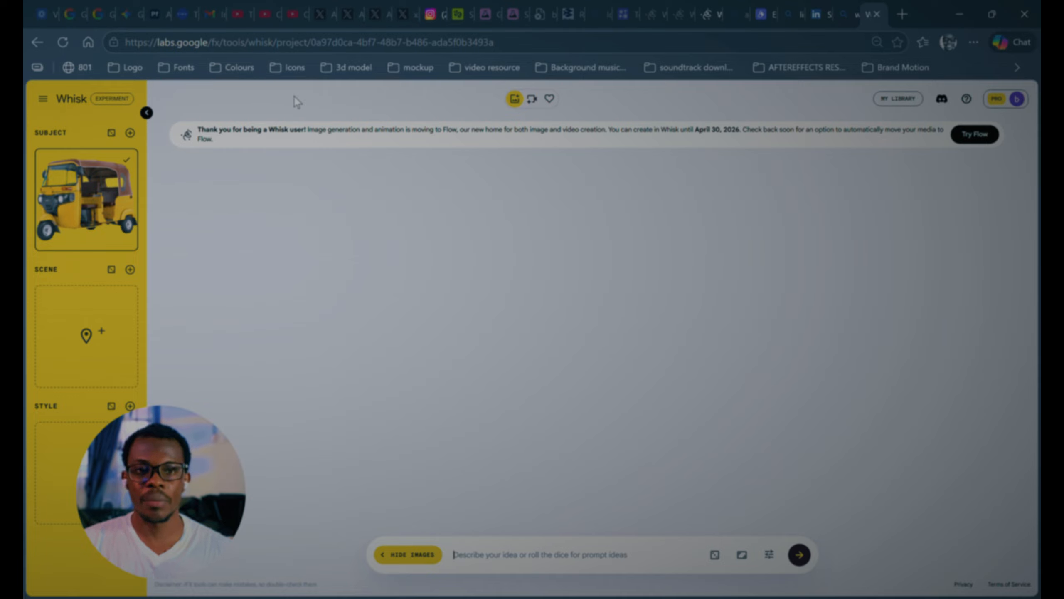
Step: In Whisk, paste the detailed prompt describing a yellow tuk-tuk before a sprawling cityscape and ocean, and generate the images
click(480, 561)
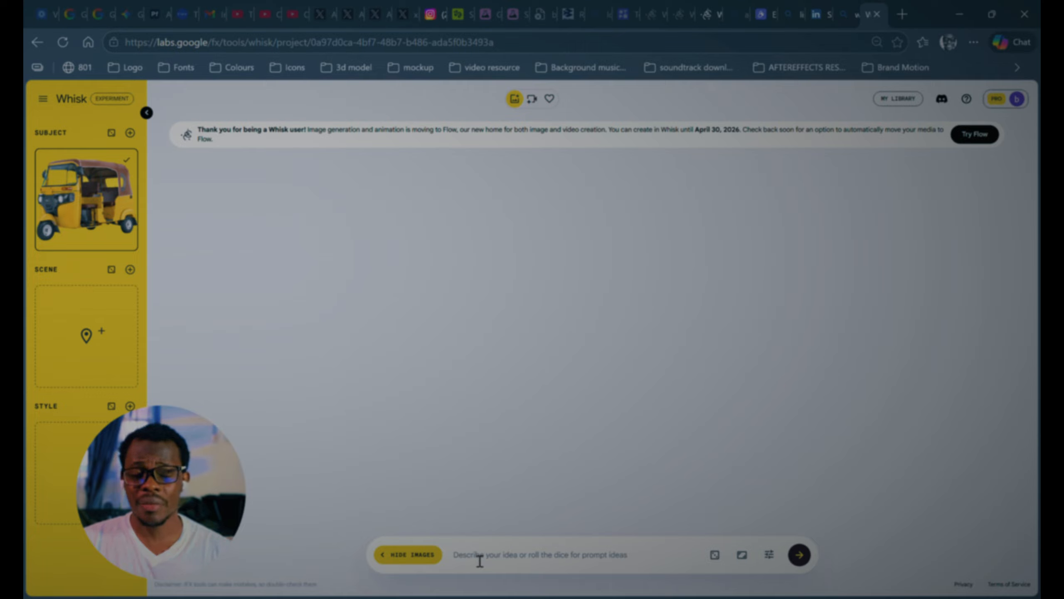
text(whisk - labs.google/fx)
key(ctrl+a)
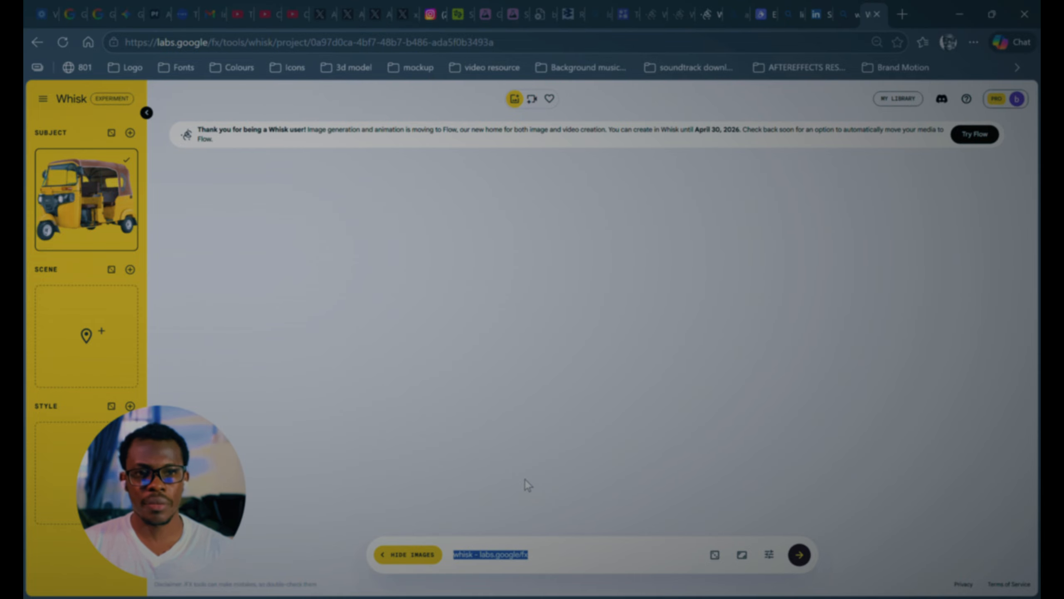
key(ctrl+v)
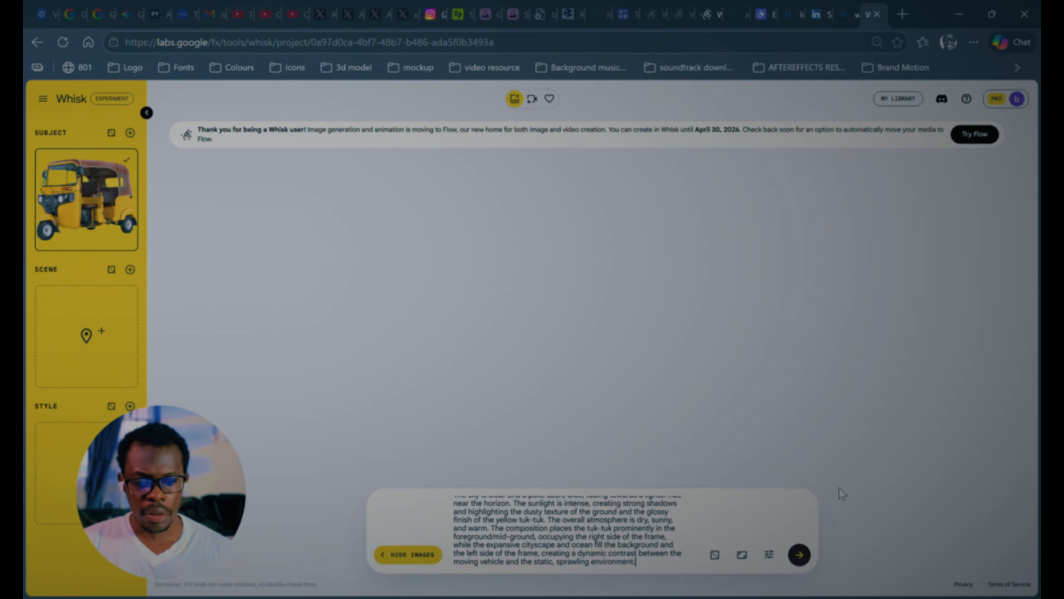
click(801, 556)
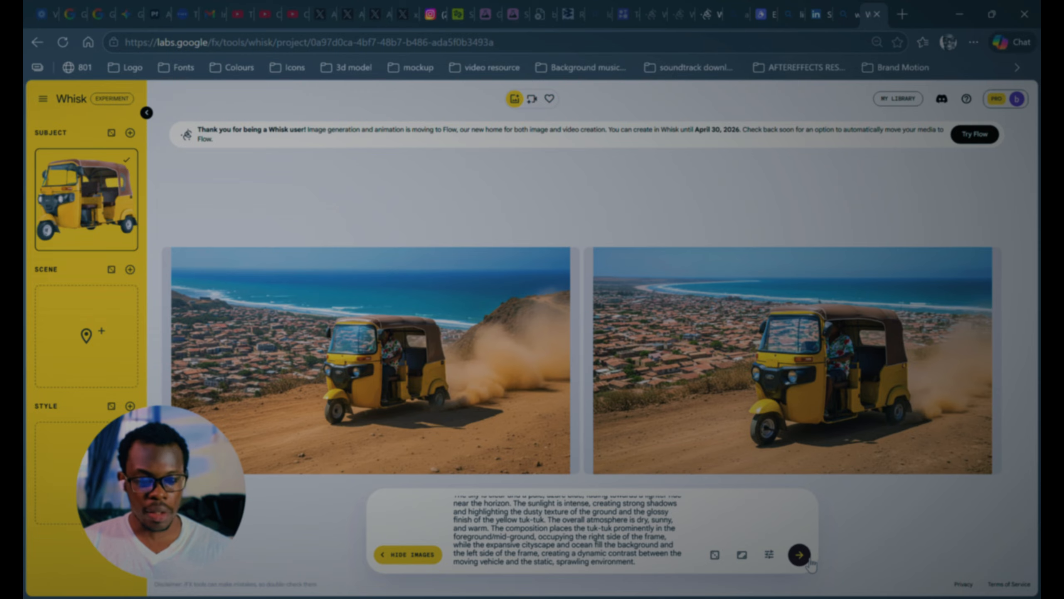
Step: Generate further batches of tuk-tuk images from the same prompt and look through the variations
click(808, 562)
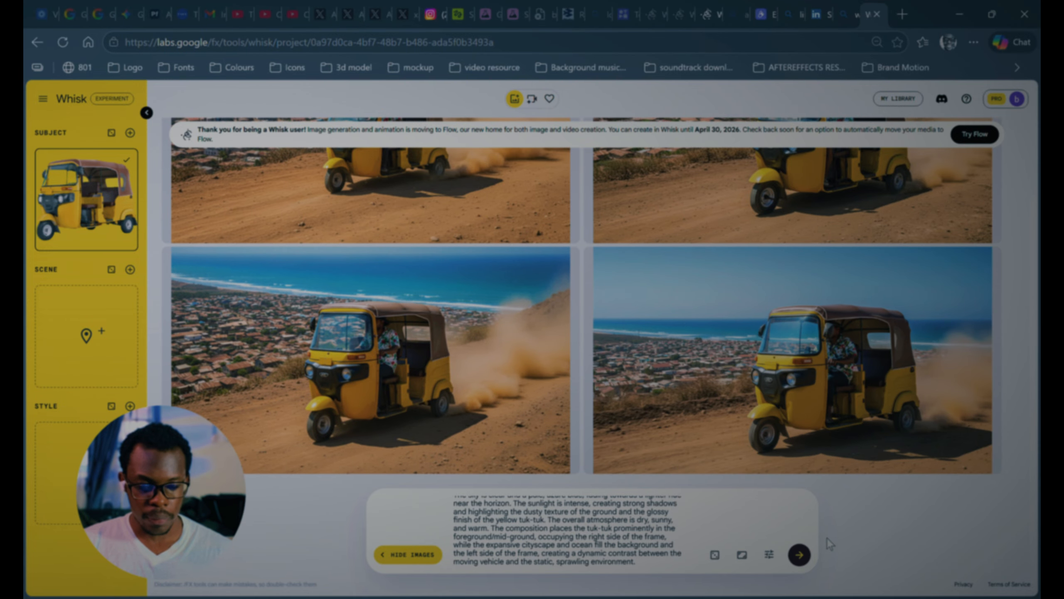
click(801, 554)
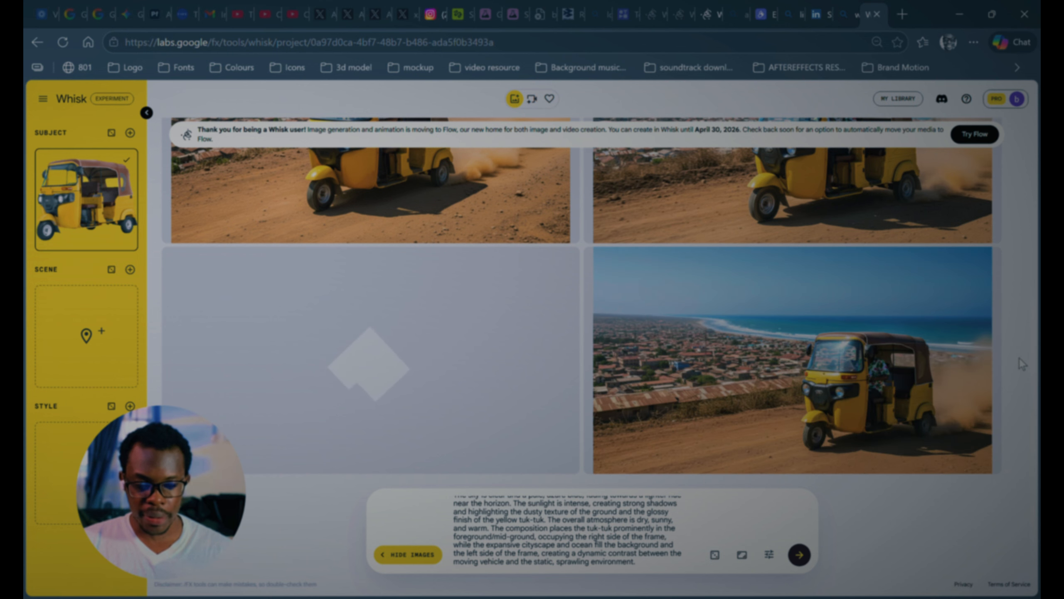
click(801, 555)
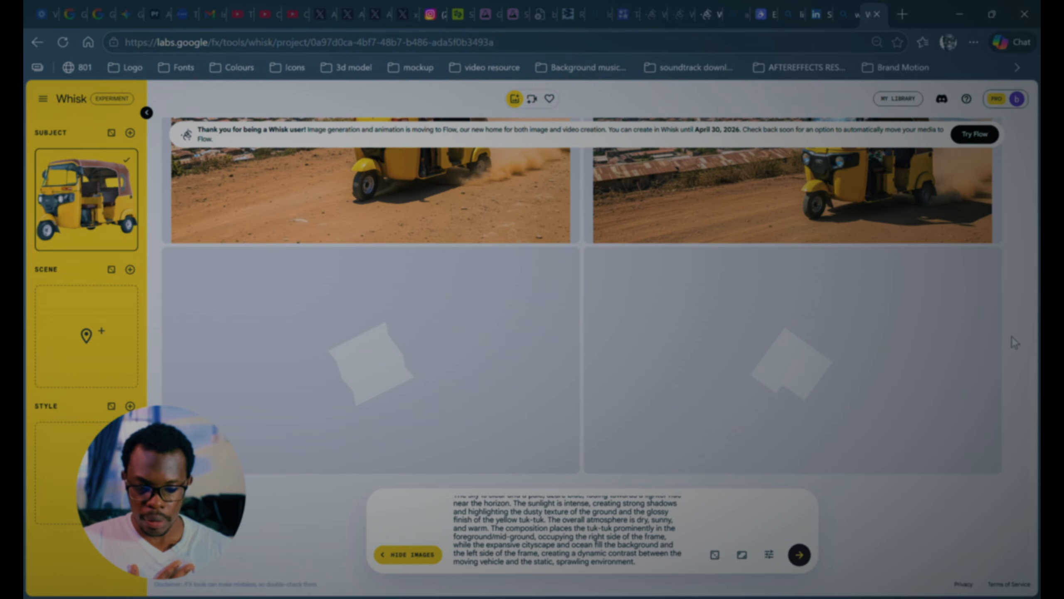
scroll(1012, 336, up, 2)
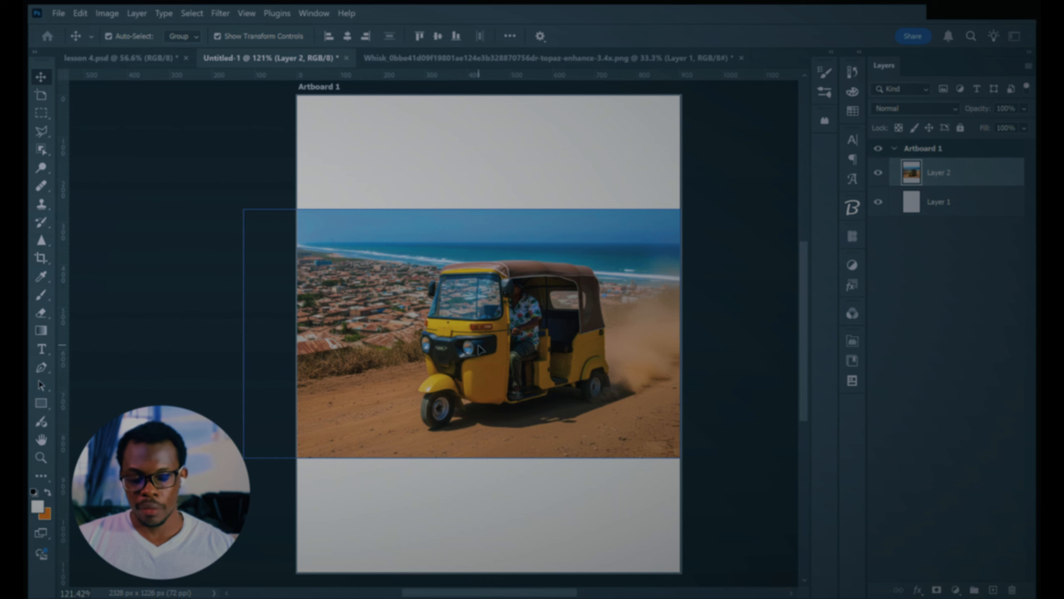
Step: Switch to Photoshop and move the tuk-tuk image left so that it extends past Artboard 1's left edge
drag(484, 348, 379, 354)
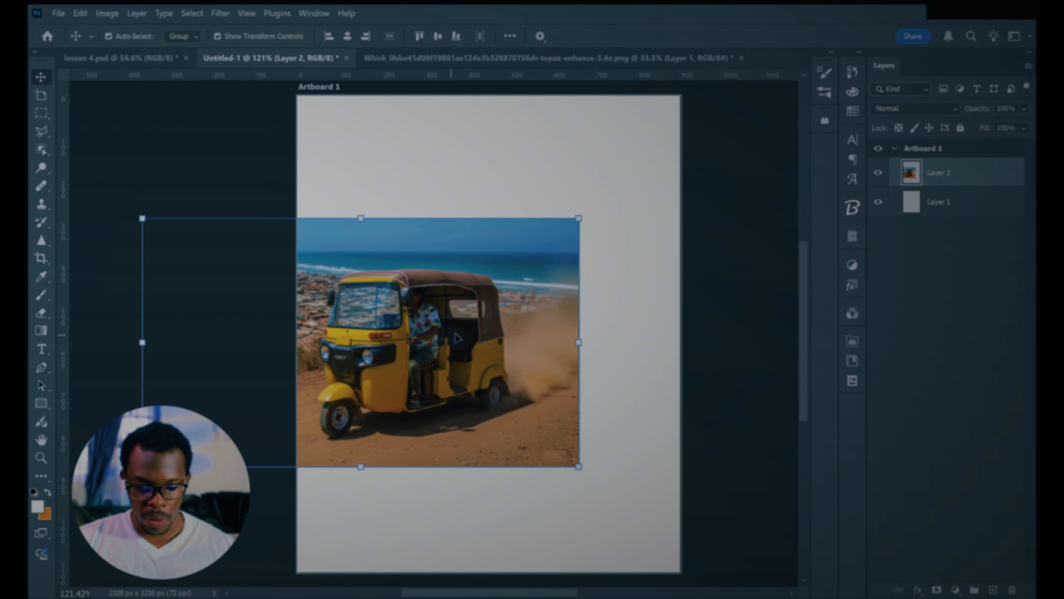
drag(477, 332, 461, 331)
click(943, 195)
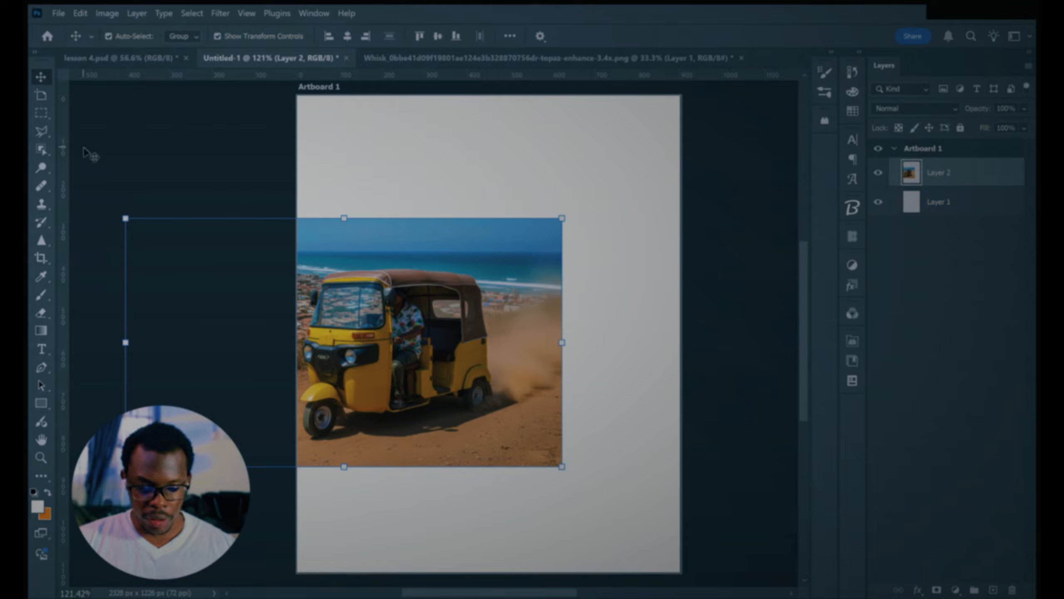
Step: Select a full-height strip overlapping the tuk-tuk image's right edge, fill it with matching sea and dirt scenery, and deselect
key(l)
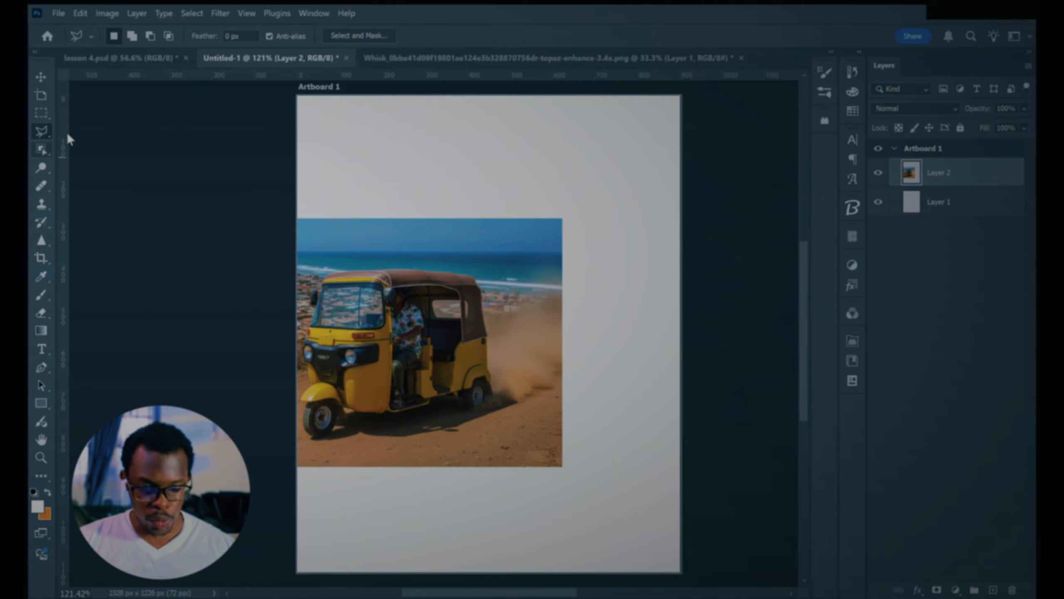
click(38, 113)
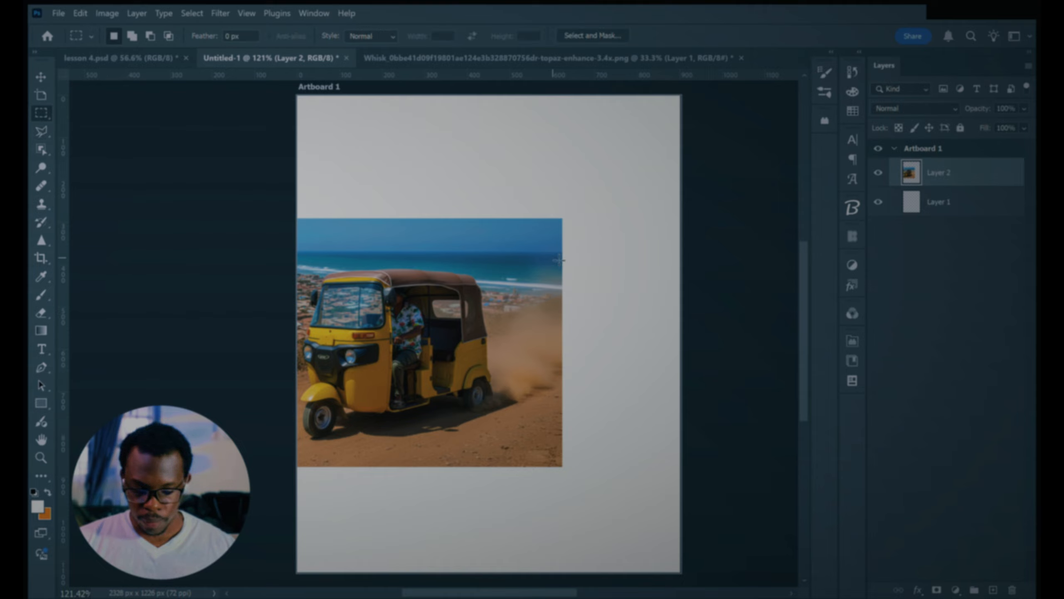
drag(588, 295, 654, 474)
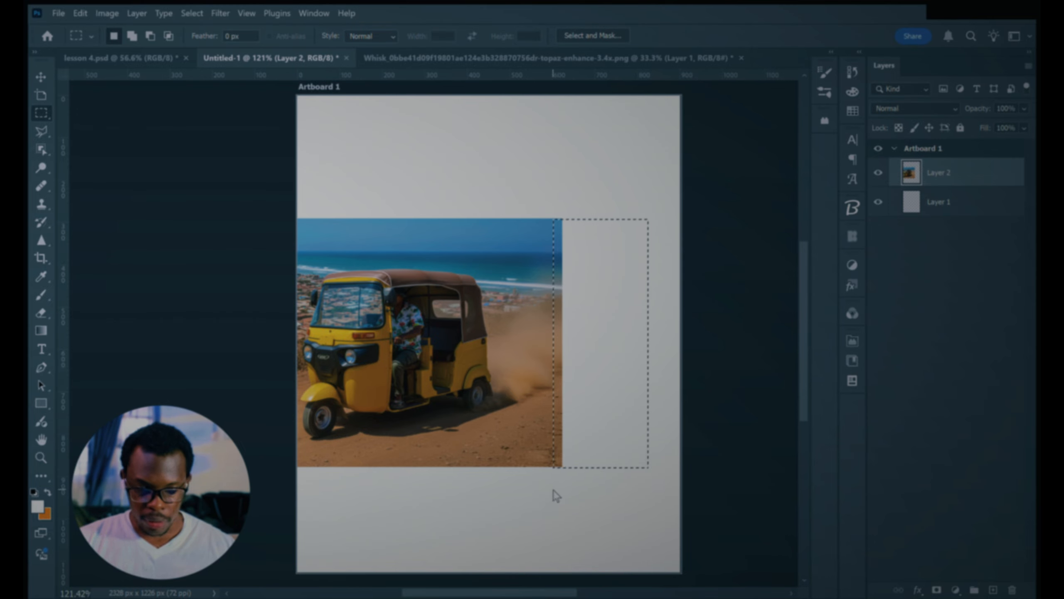
key(i)
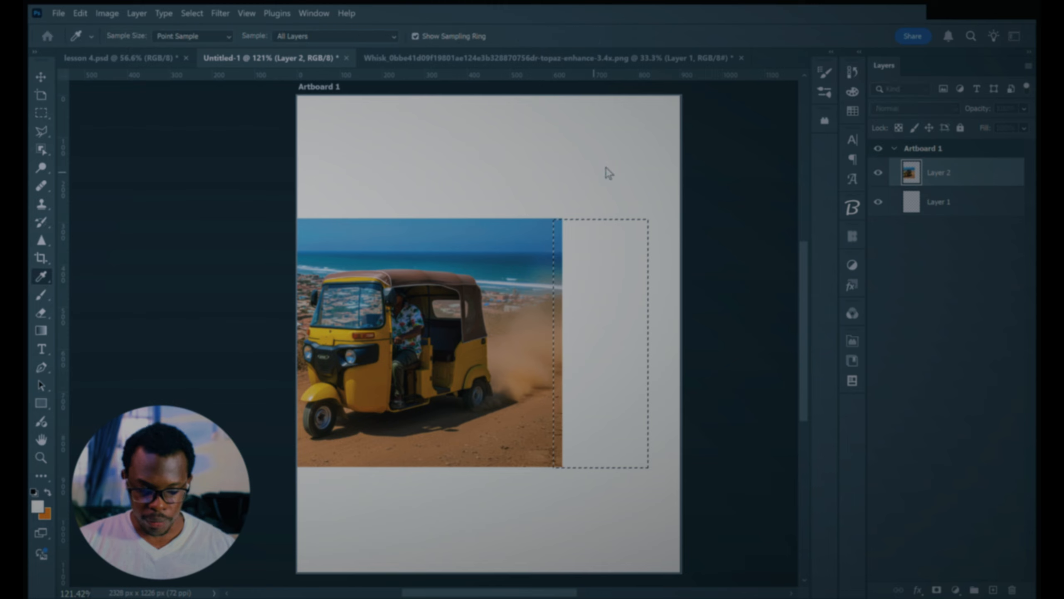
click(621, 150)
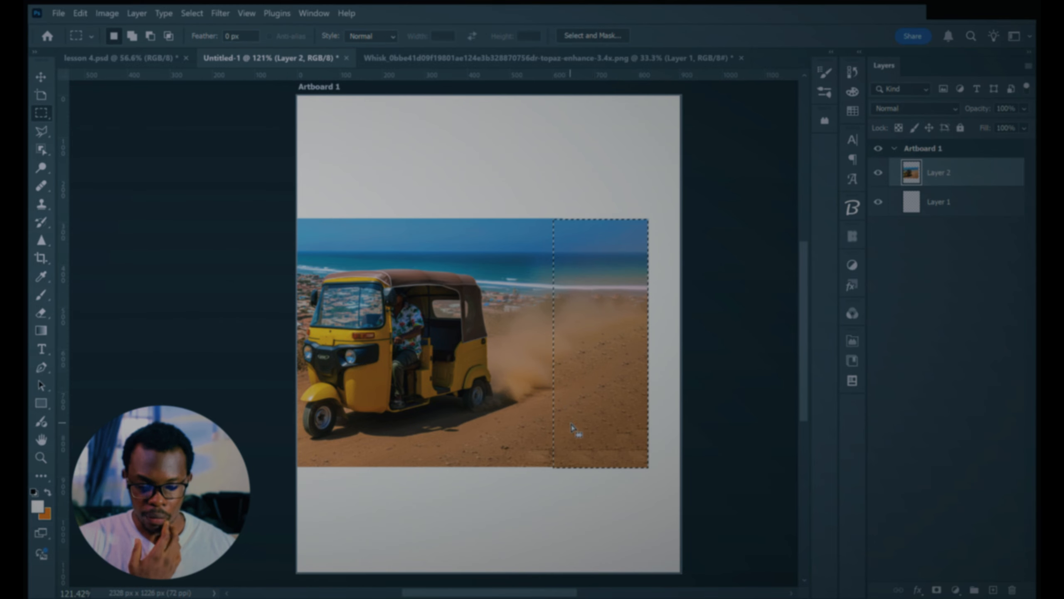
key(ctrl+d)
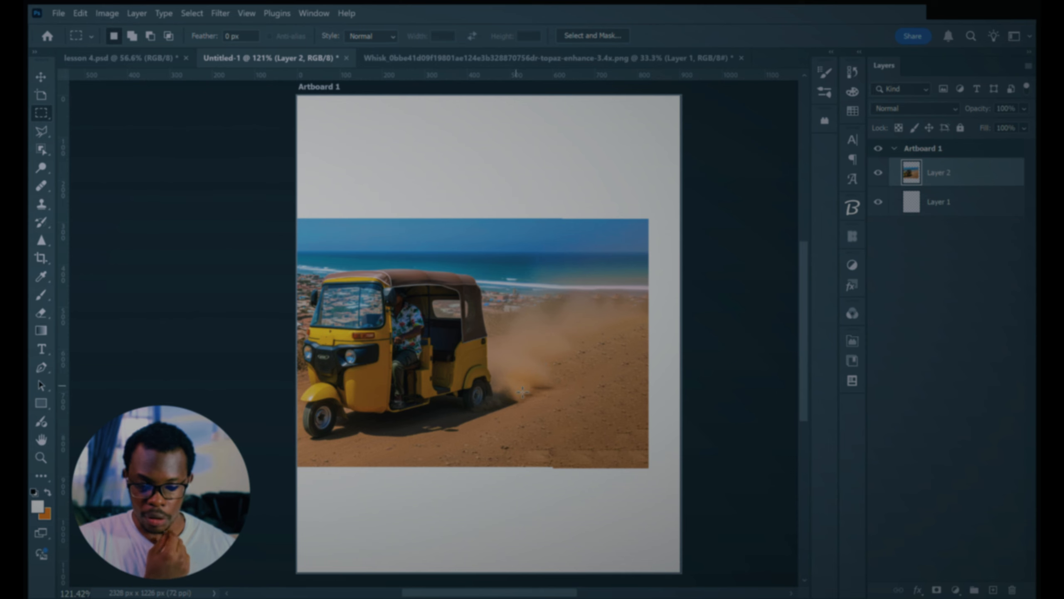
Step: Move the extended tuk-tuk image right so that it spans the full width of the artboard
key(v)
drag(423, 366, 510, 362)
scroll(518, 332, down, 9)
scroll(512, 329, up, 11)
scroll(471, 317, down, 4)
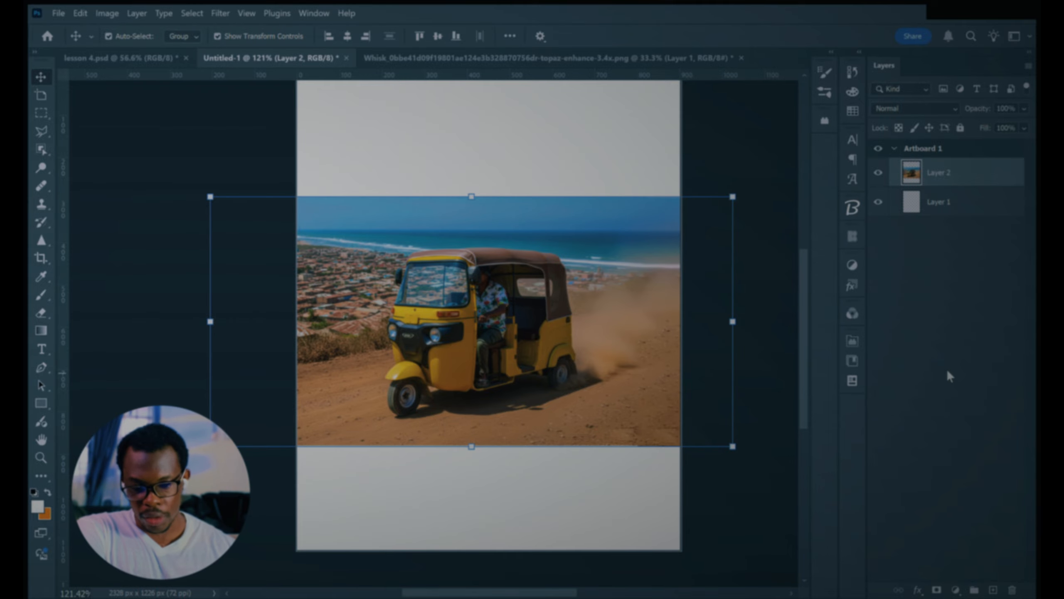
Step: Place the beautiful-photo-sea-waves image beneath Layer 2 and scale it to 94.03% to match the artboard's width
scroll(472, 475, down, 1)
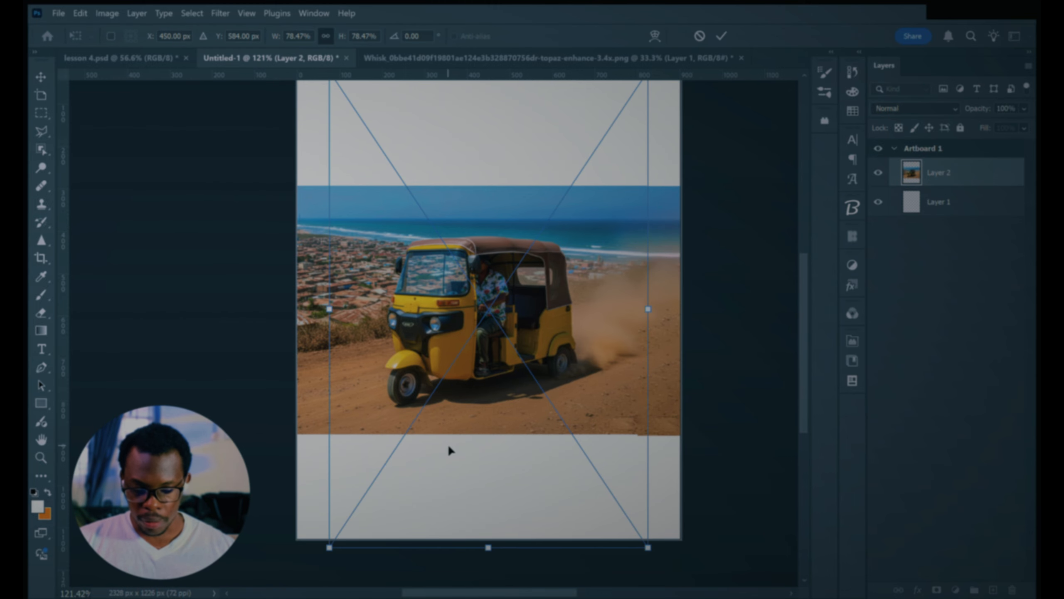
drag(954, 200, 955, 170)
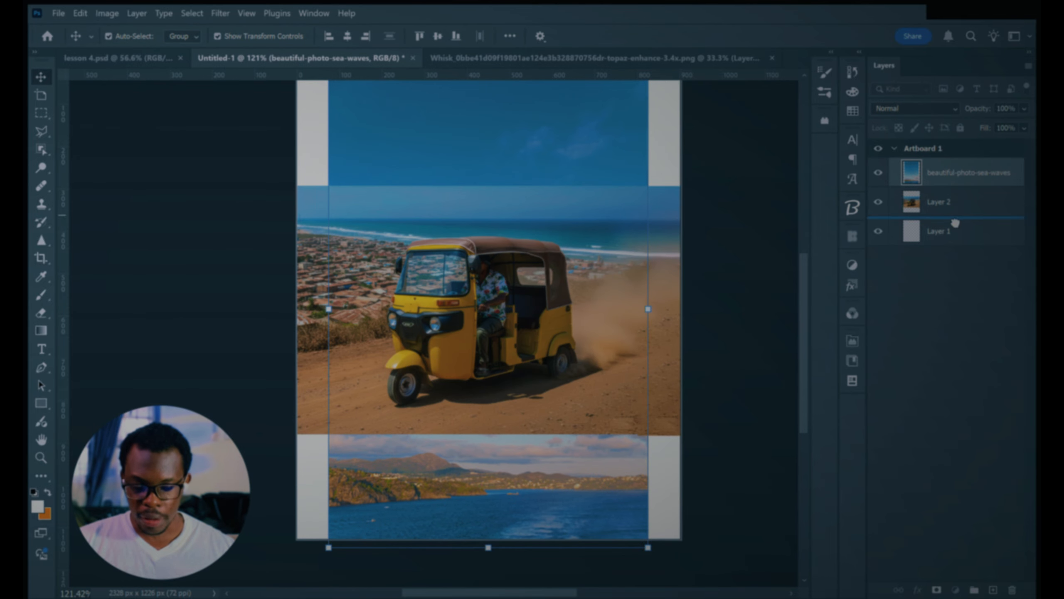
drag(650, 317, 681, 317)
drag(331, 310, 296, 309)
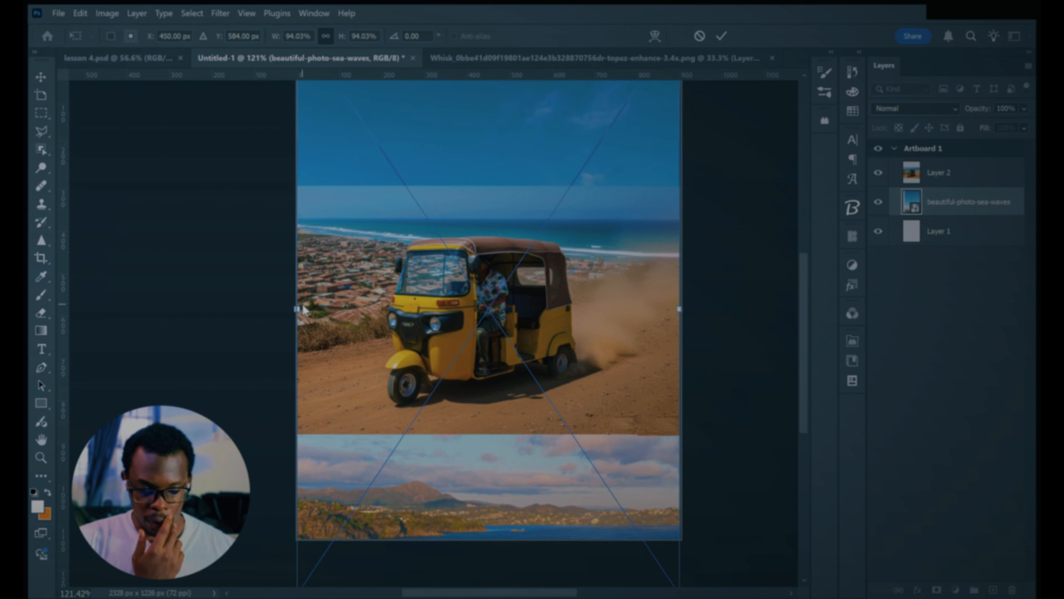
click(723, 37)
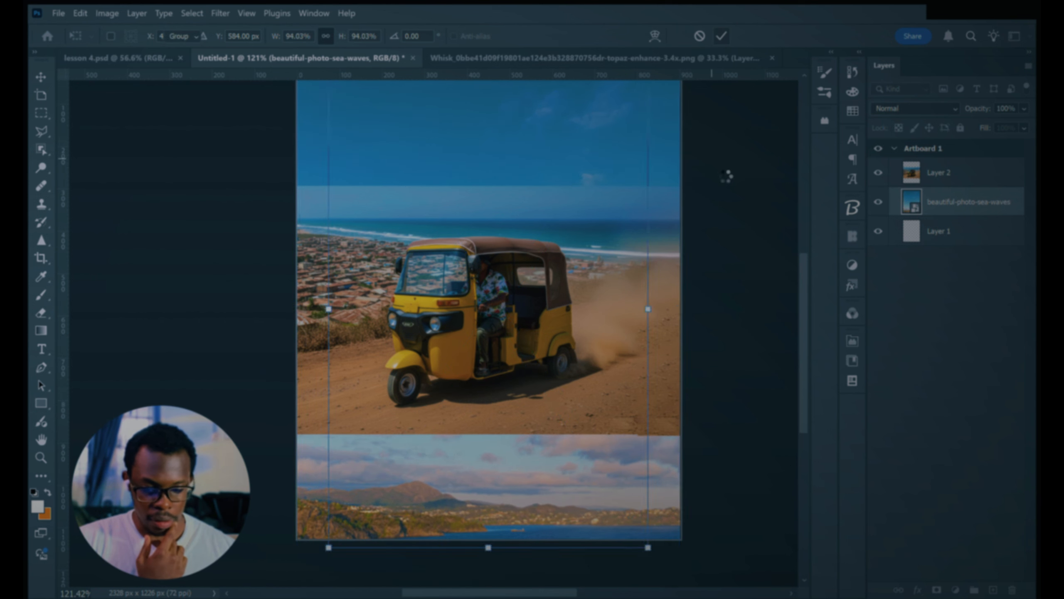
Step: Scale Layer 2's tuk-tuk image up to 137.26% and position it slightly lower on the artboard
scroll(455, 352, up, 4)
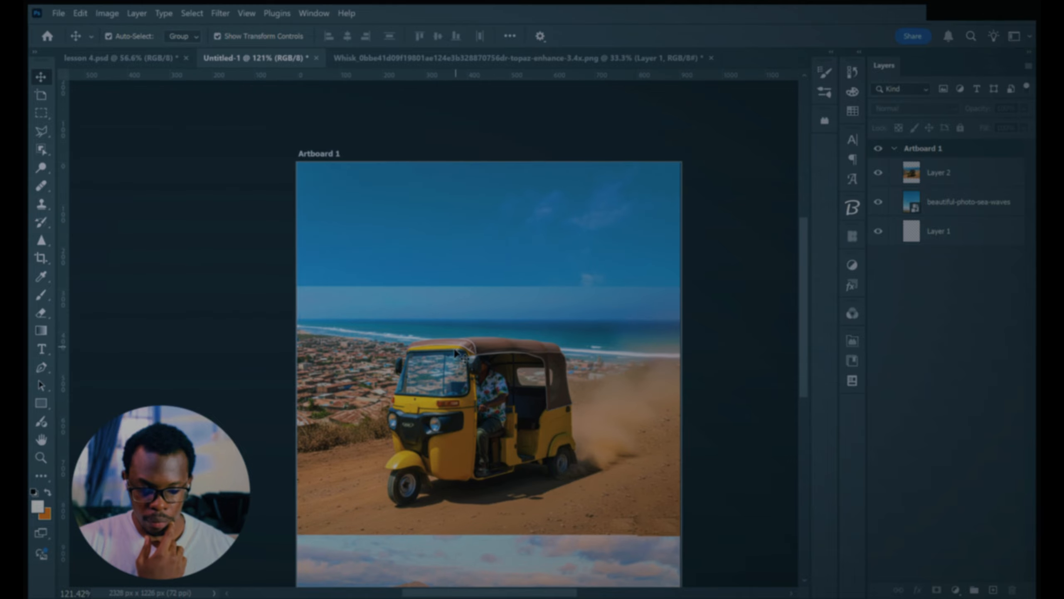
click(456, 354)
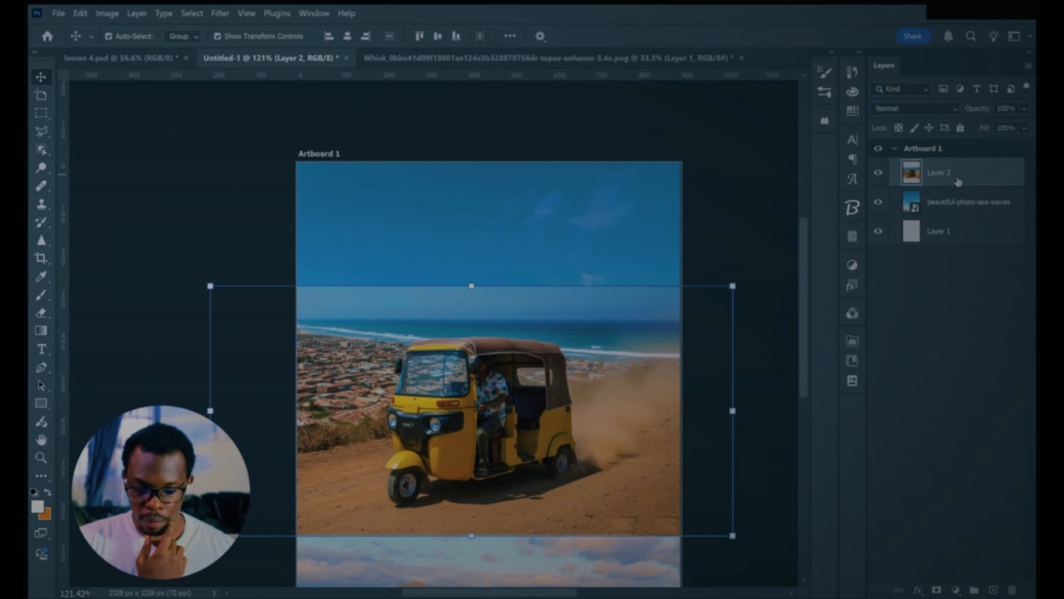
scroll(435, 292, down, 2)
scroll(434, 293, down, 1)
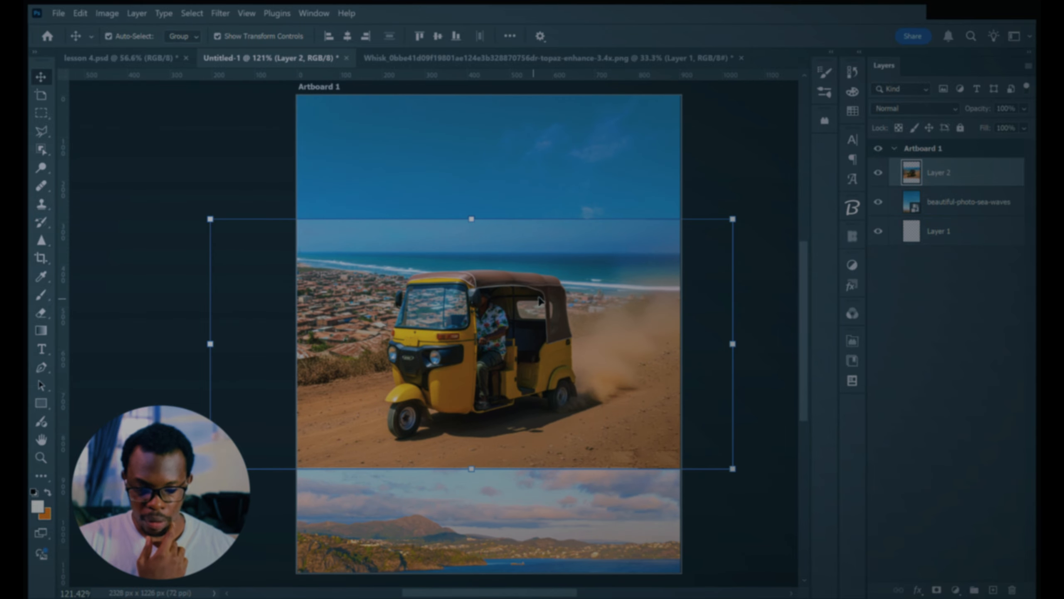
scroll(461, 298, down, 2)
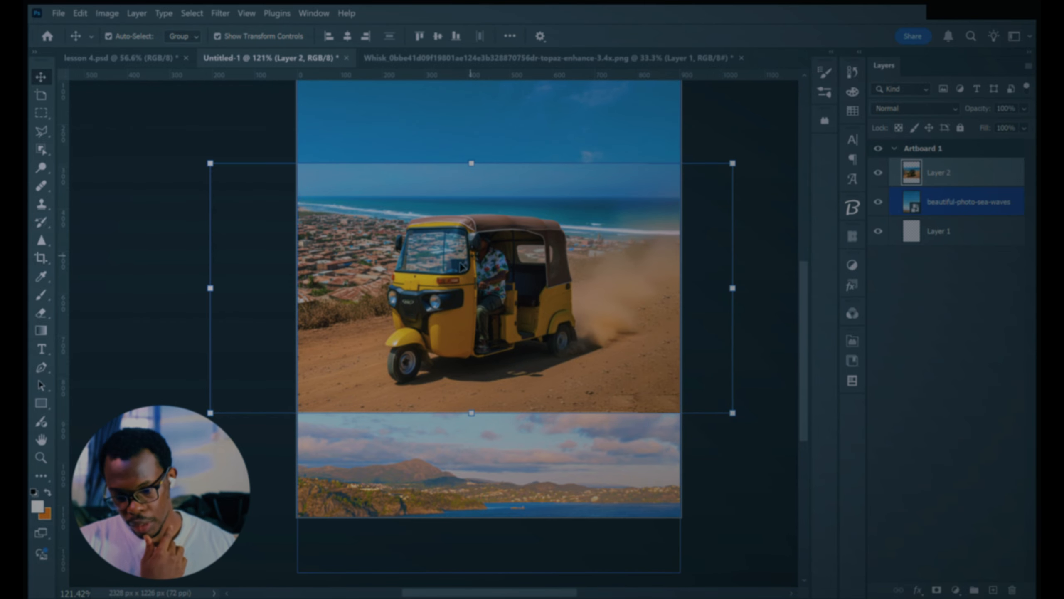
scroll(466, 321, up, 2)
drag(472, 208, 476, 151)
drag(237, 59, 241, 63)
key(Escape)
scroll(479, 359, down, 3)
drag(471, 167, 472, 137)
drag(468, 204, 466, 240)
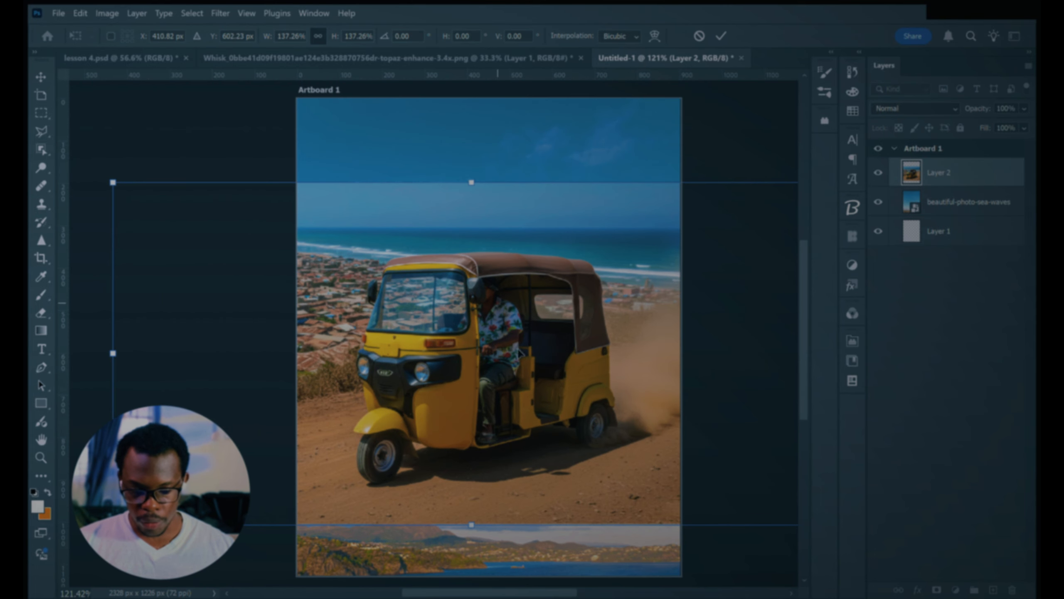
scroll(516, 368, up, 1)
scroll(516, 367, down, 1)
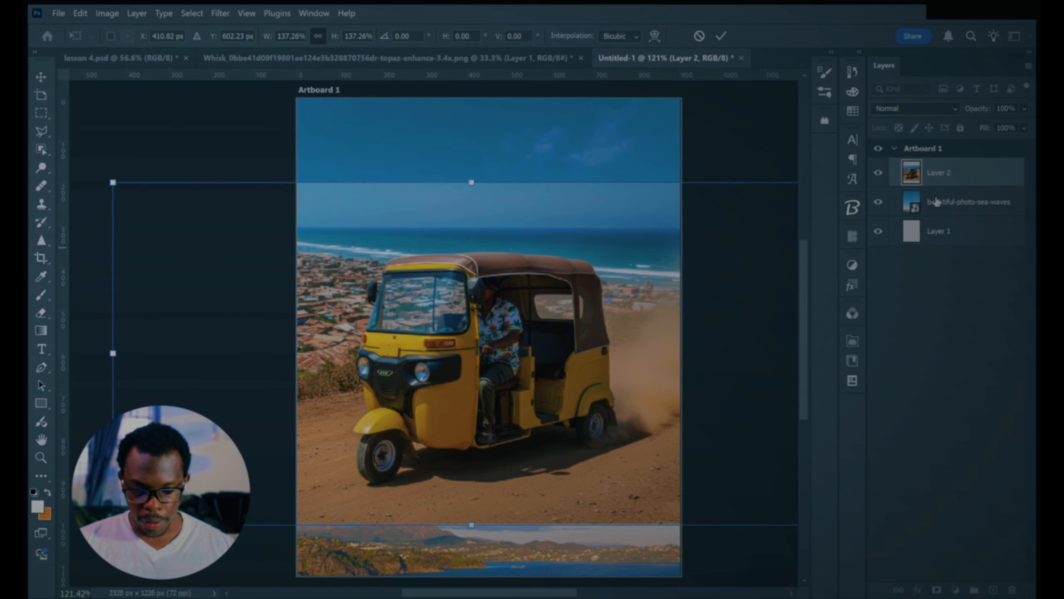
key(Return)
Step: Add a layer mask to Layer 2 and paint black across its sky with a 400 px brush at 16% flow to blend it
click(938, 589)
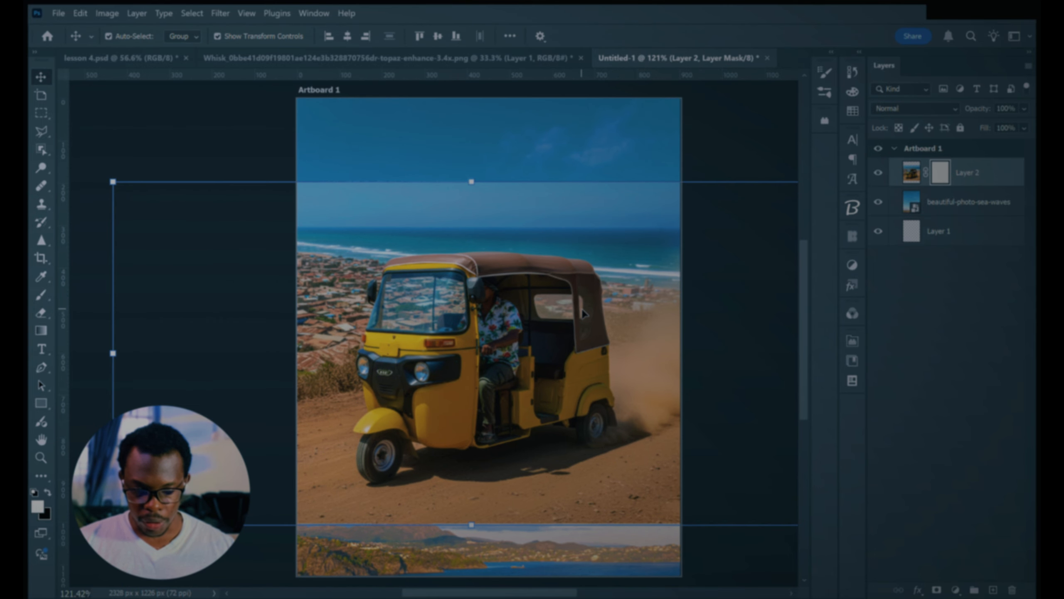
key(b)
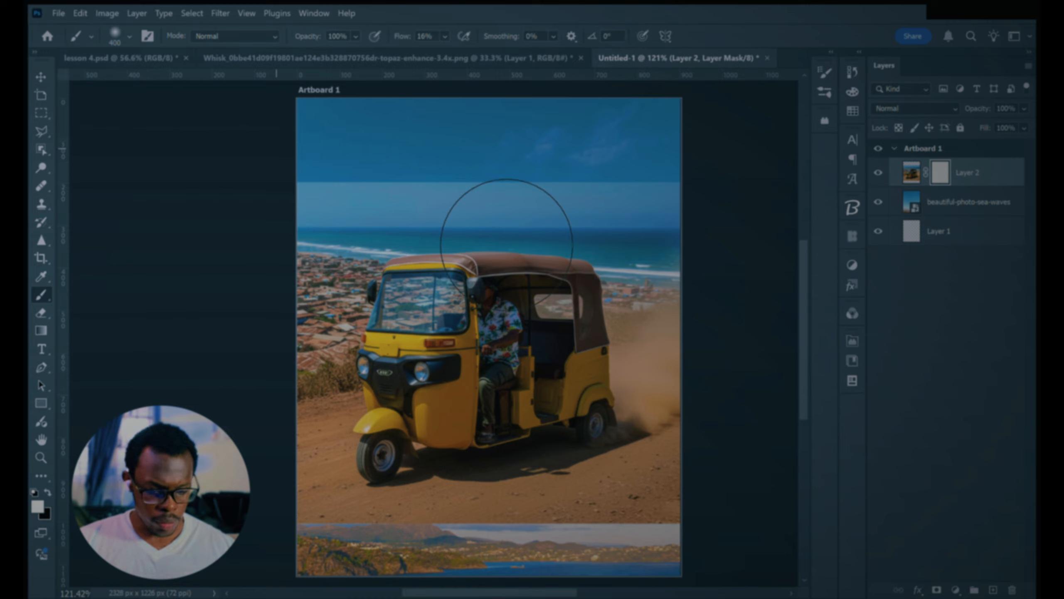
key(x)
mouse_move(318, 243)
mouse_down()
mouse_move(378, 231)
mouse_move(367, 233)
mouse_move(625, 202)
mouse_move(334, 191)
mouse_move(519, 221)
mouse_move(714, 202)
mouse_up()
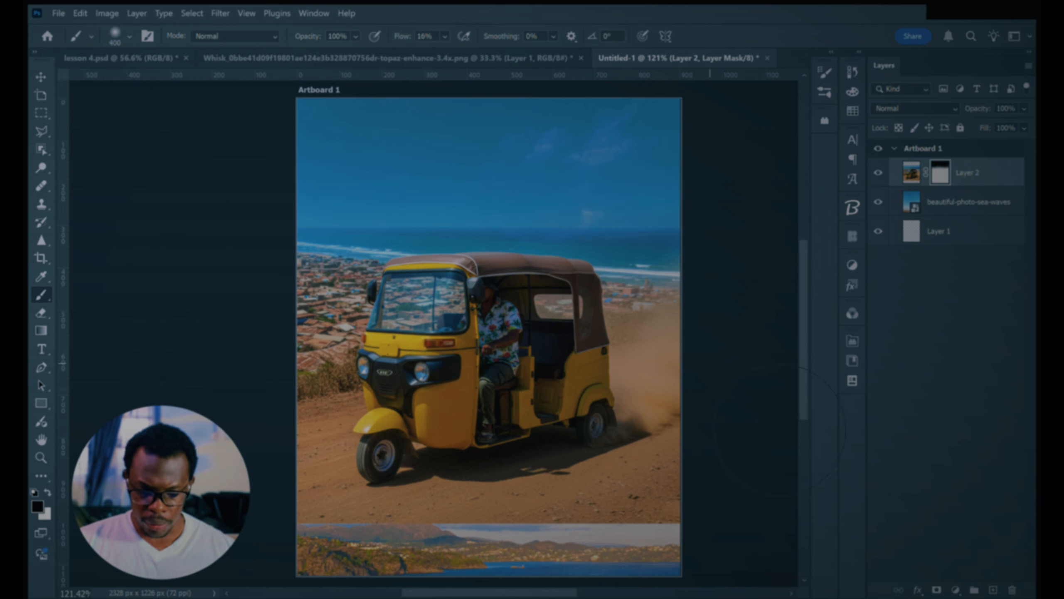
key(x)
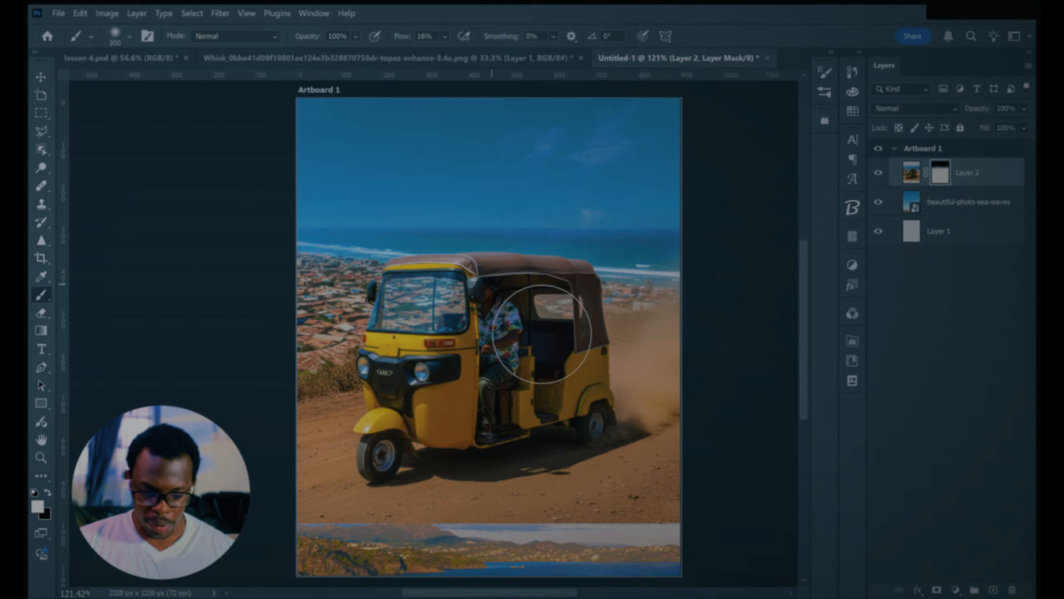
Step: Examine the blended sky and the uncovered strip below the dirt road on the artboard
key(v)
scroll(482, 389, down, 3)
scroll(494, 388, up, 1)
scroll(494, 388, down, 1)
scroll(492, 384, up, 4)
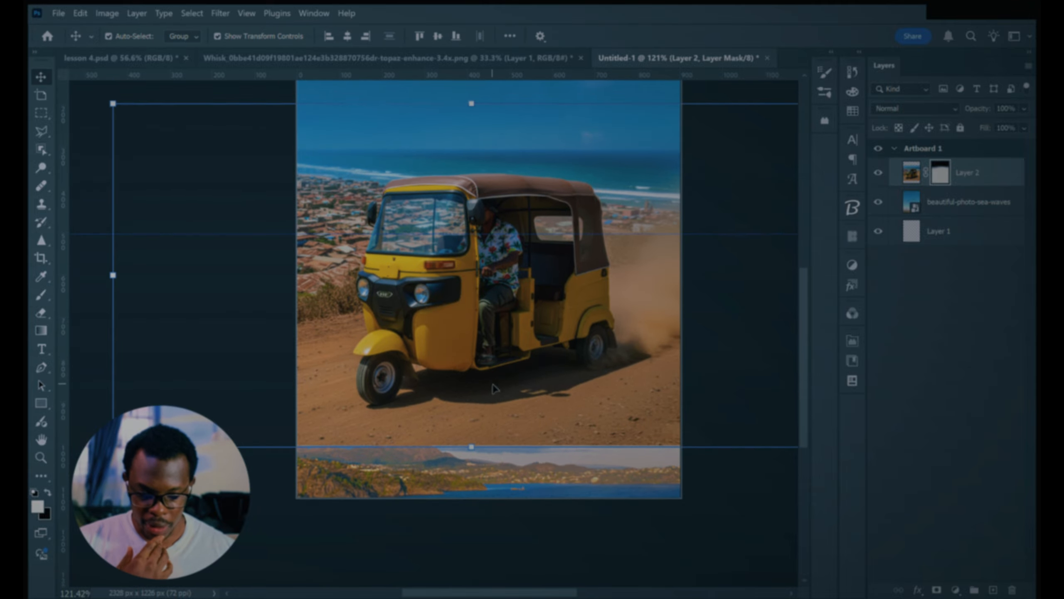
click(257, 119)
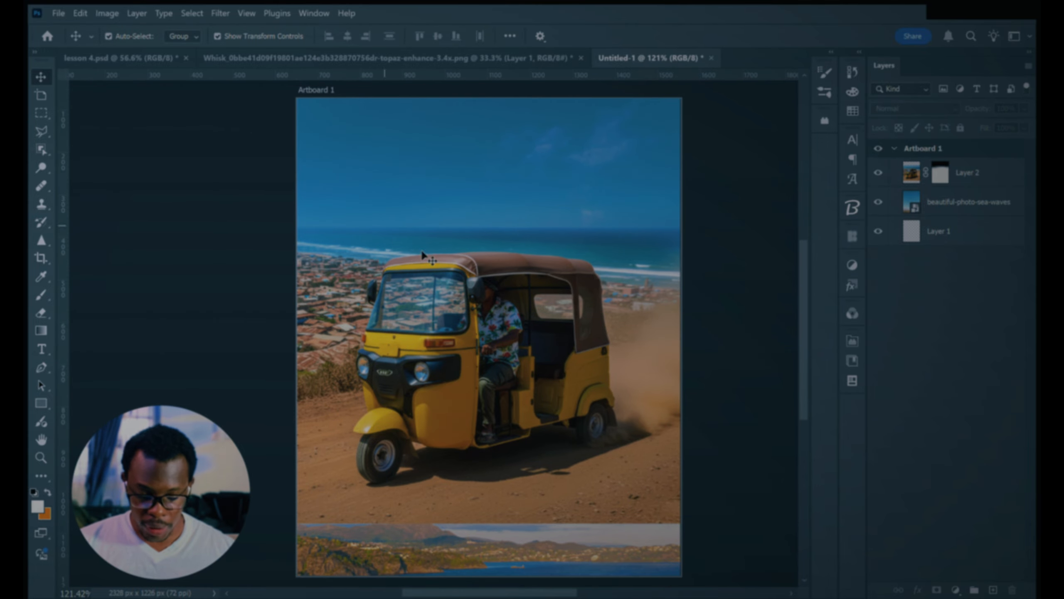
scroll(460, 410, down, 2)
scroll(460, 409, down, 1)
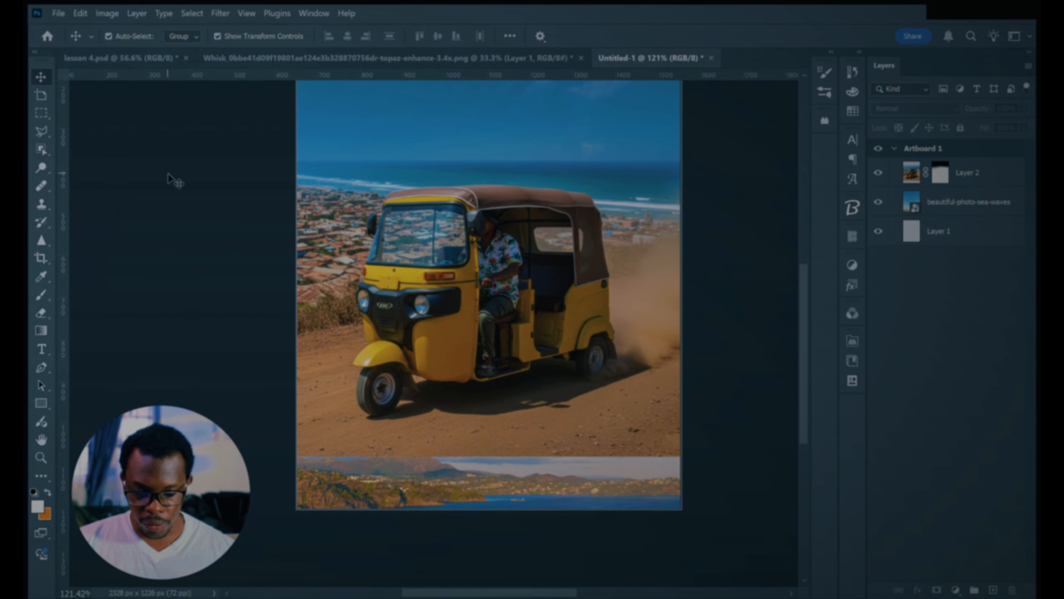
scroll(427, 290, down, 2)
scroll(426, 288, up, 2)
click(424, 286)
scroll(441, 281, down, 1)
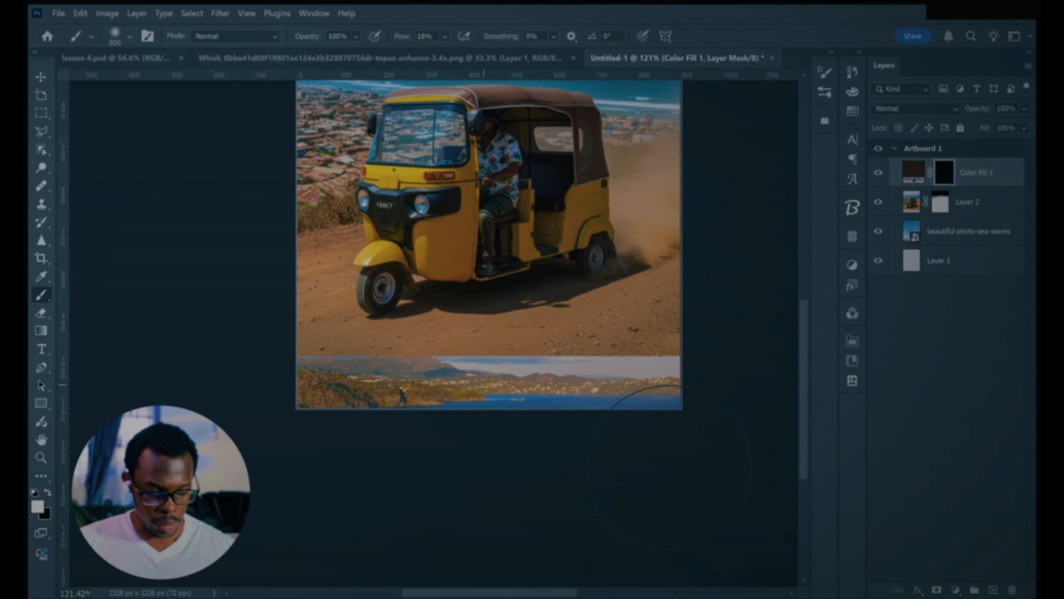
Step: Paint a dark brown fill through its mask over the artboard's lower edge with a 500 px brush at 16% flow, covering the uncovered strip
mouse_move(669, 467)
mouse_down()
mouse_move(402, 440)
mouse_move(654, 465)
mouse_move(412, 479)
mouse_up()
mouse_move(835, 478)
mouse_down()
mouse_move(610, 502)
mouse_move(766, 491)
mouse_move(557, 491)
mouse_up()
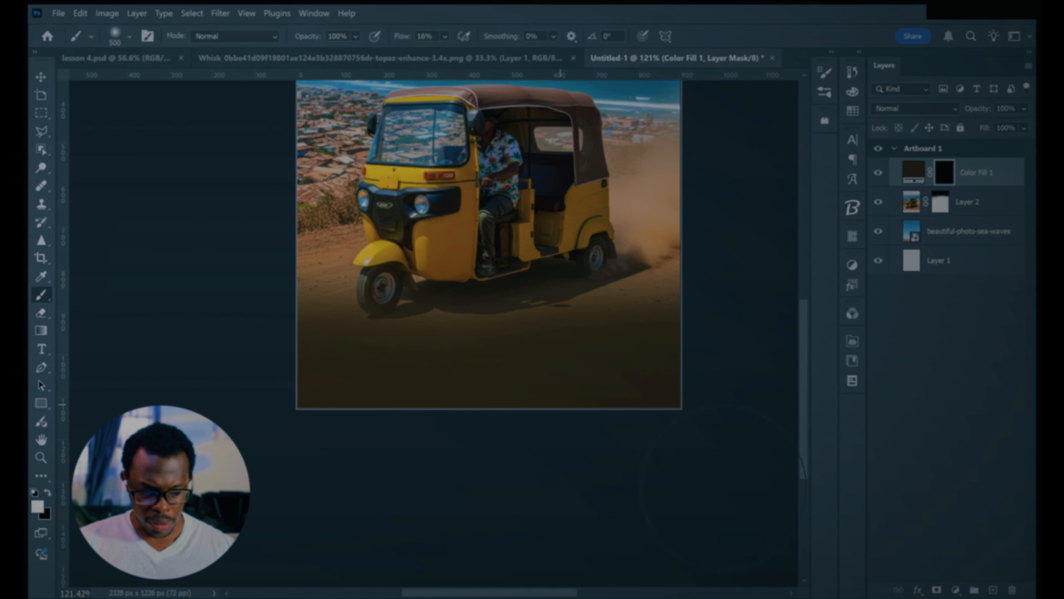
scroll(587, 444, up, 9)
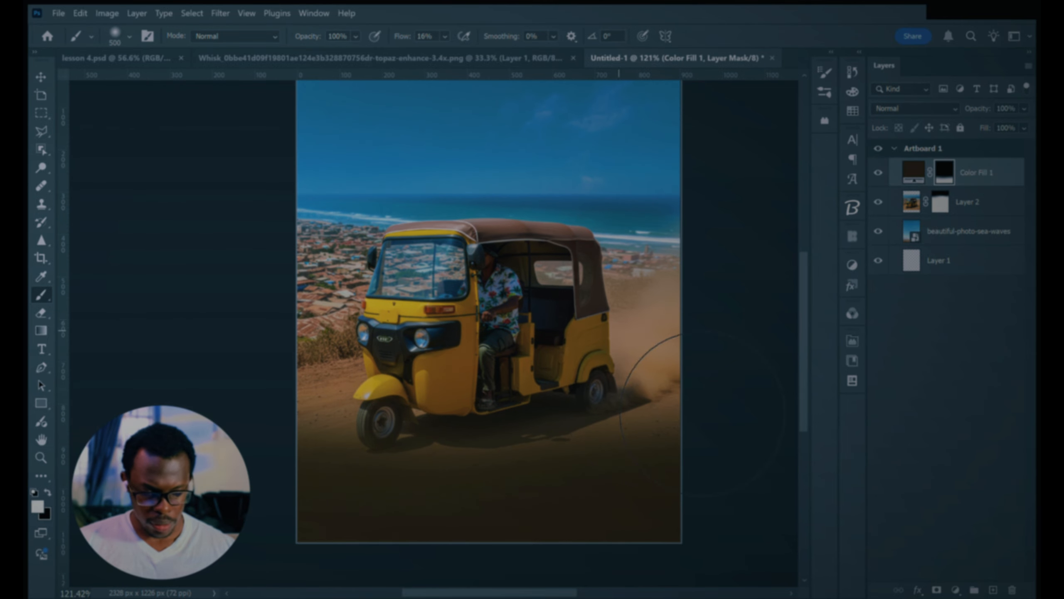
scroll(529, 414, down, 6)
scroll(529, 414, down, 2)
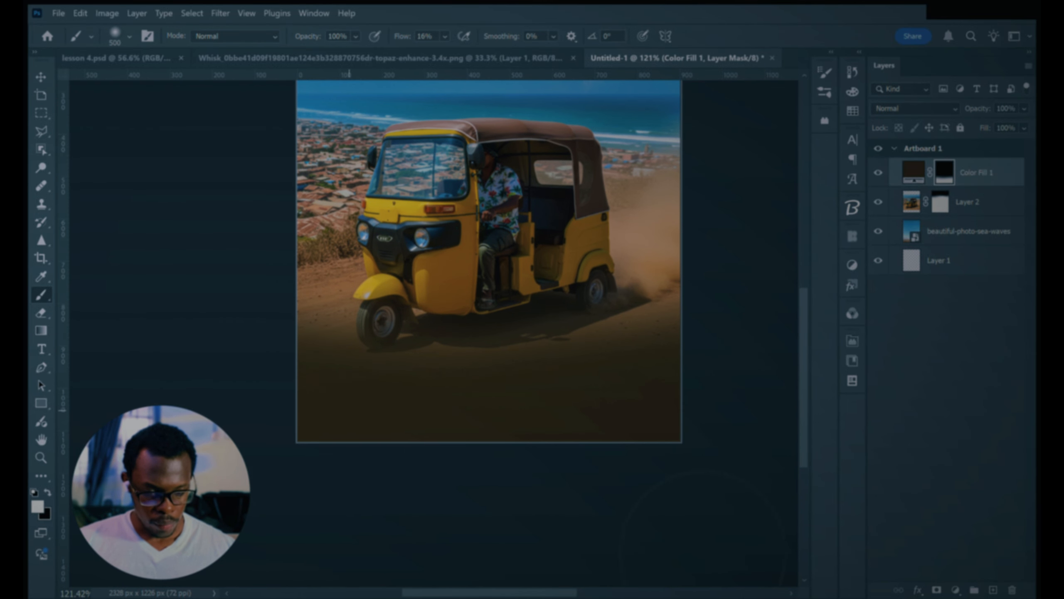
scroll(703, 552, up, 6)
scroll(687, 541, down, 6)
Step: Move Layer 2's tuk-tuk image slightly up on the artboard, leaving the dark fill in place
key(v)
scroll(372, 295, up, 7)
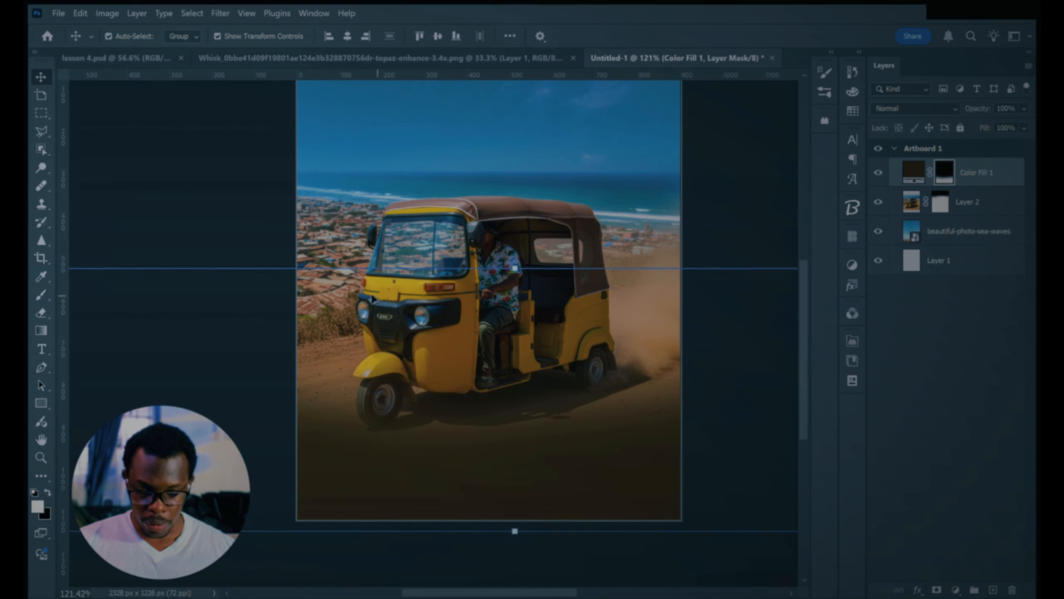
scroll(372, 298, up, 2)
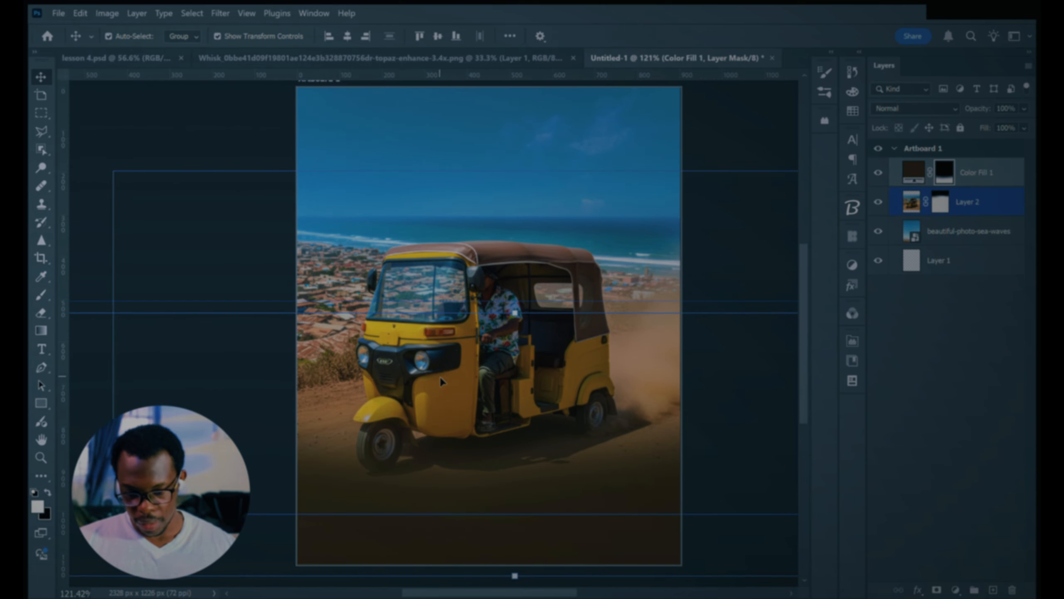
ctrl+click(453, 384)
drag(452, 385, 449, 355)
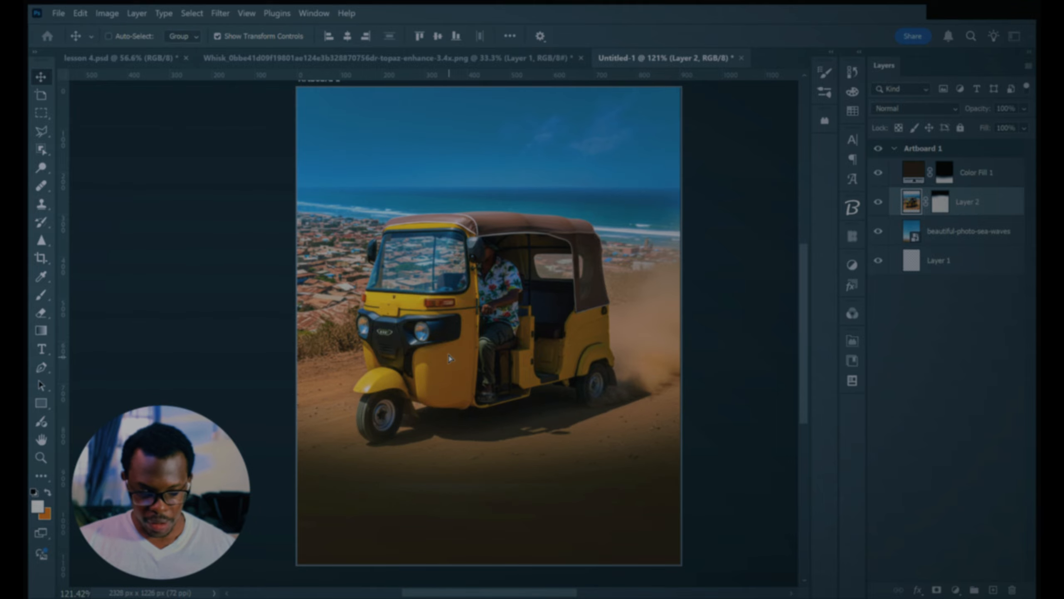
scroll(449, 357, down, 1)
Step: Place the FUEL EFFICIENCY heading above the Color Fill 1 layer, on the dark area beneath the tuk-tuk
key(t)
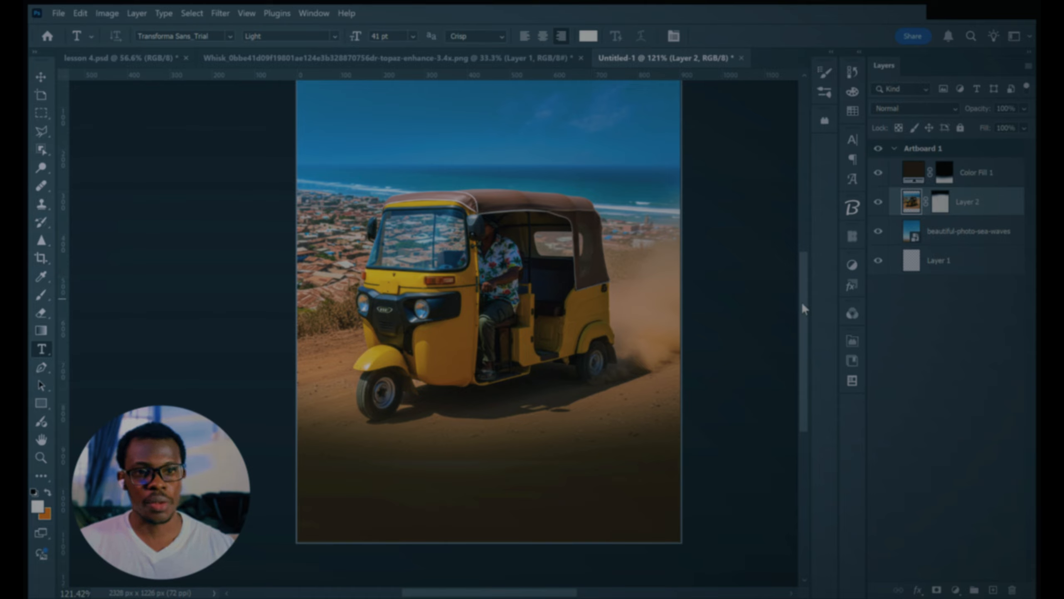
key(b)
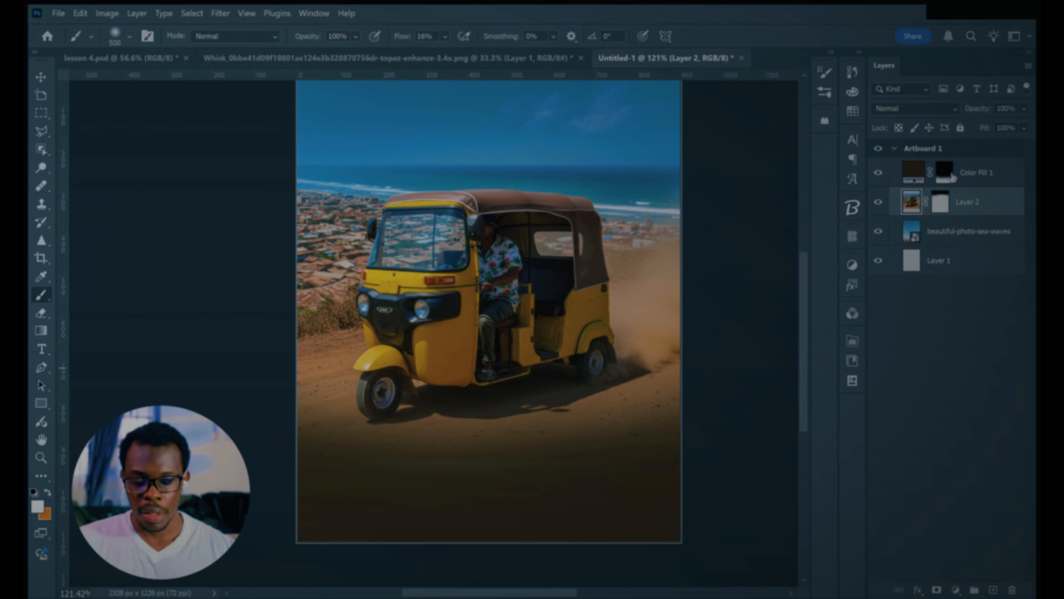
click(951, 176)
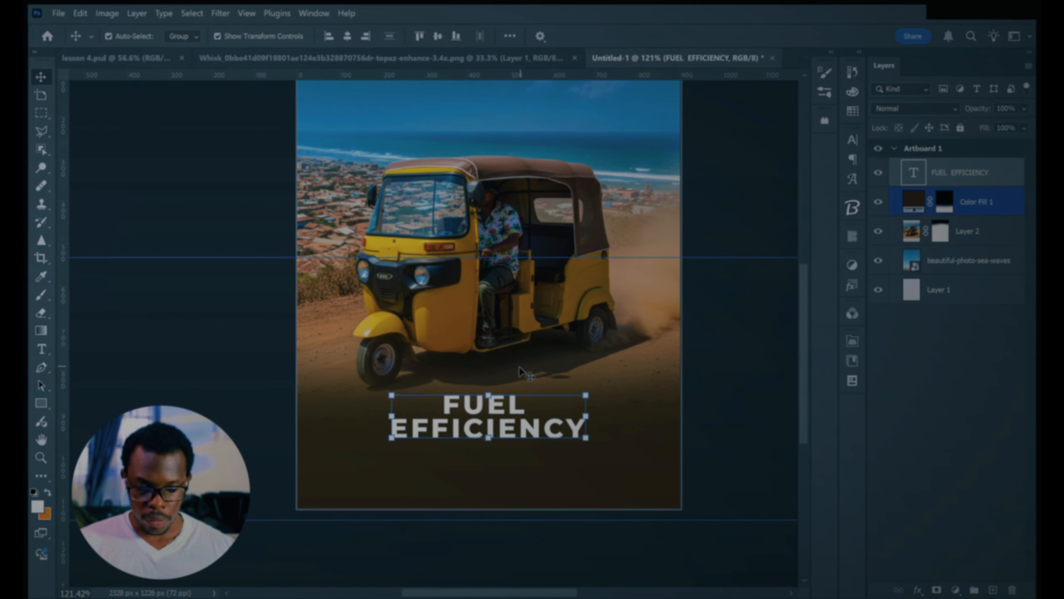
key(ctrl+t)
drag(493, 400, 493, 388)
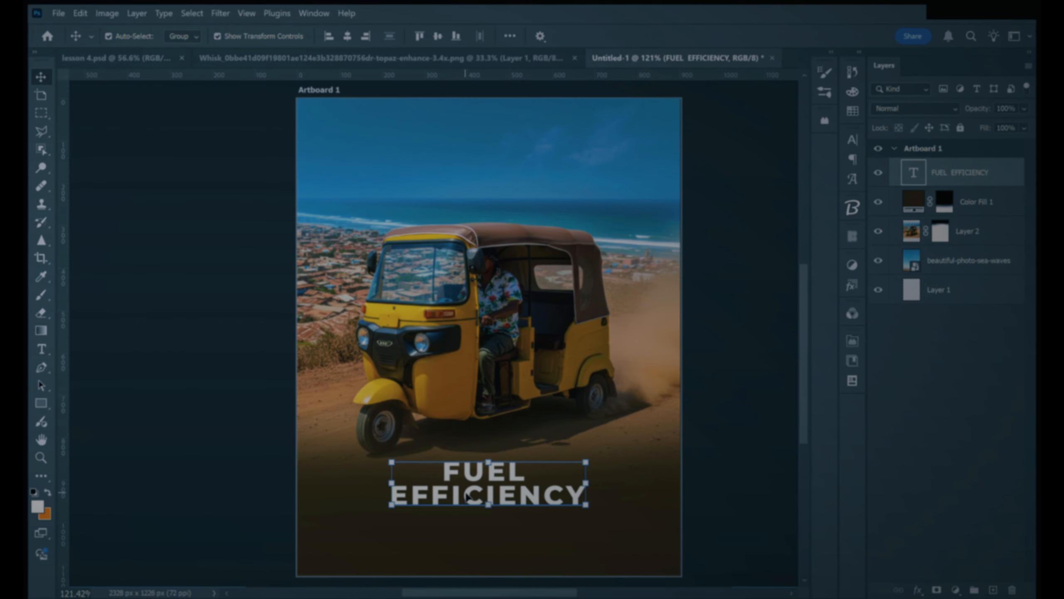
Step: Replace the FUEL EFFICIENCY heading text with SAVE MORE ON FUEL on two lines
double_click(465, 488)
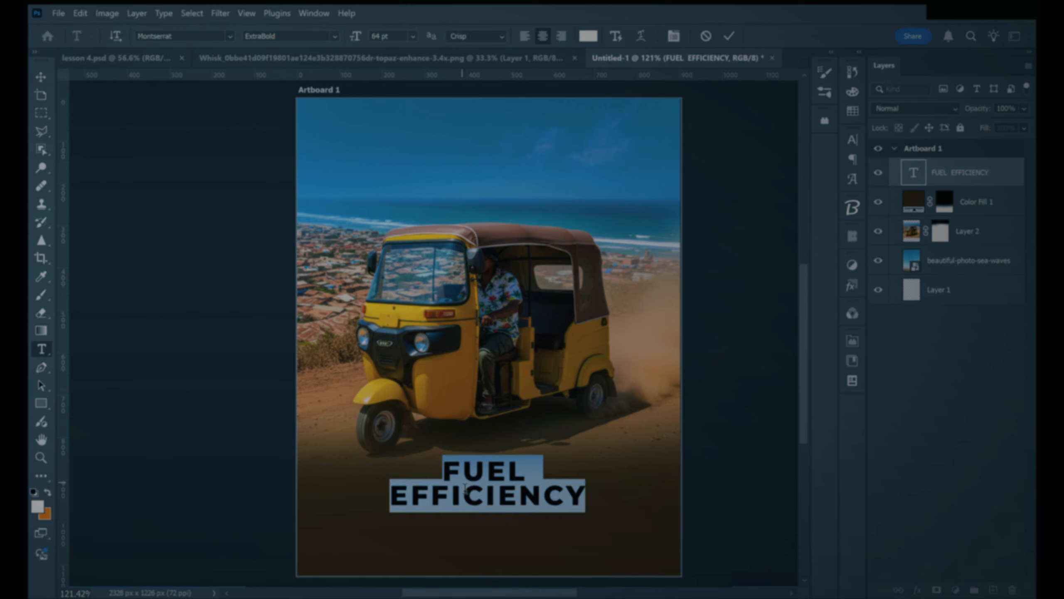
text(SAVE MOLRE)
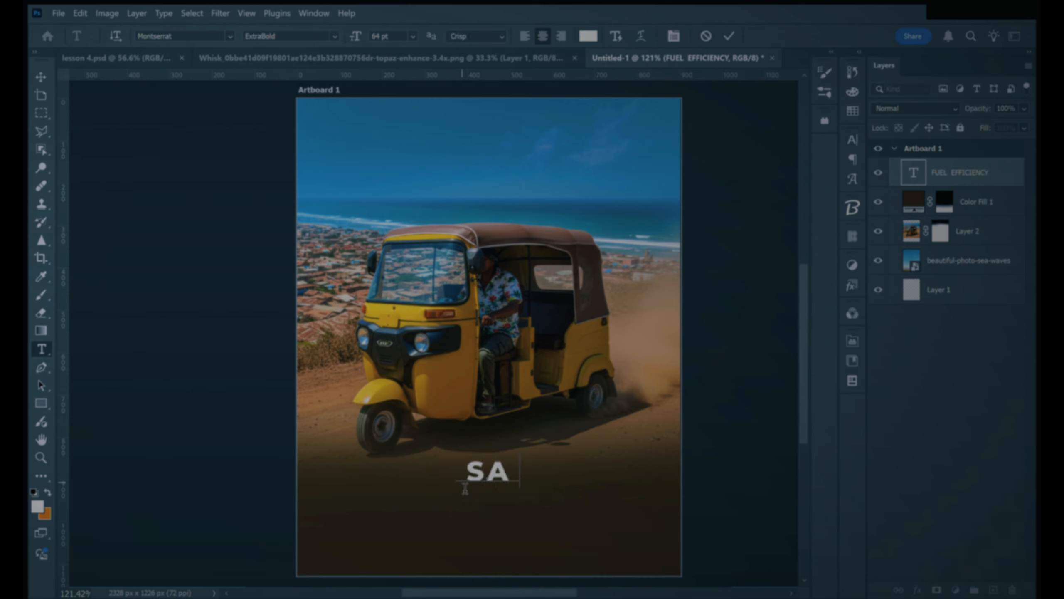
key(BackSpace)
key(BackSpace)
key(BackSpace)
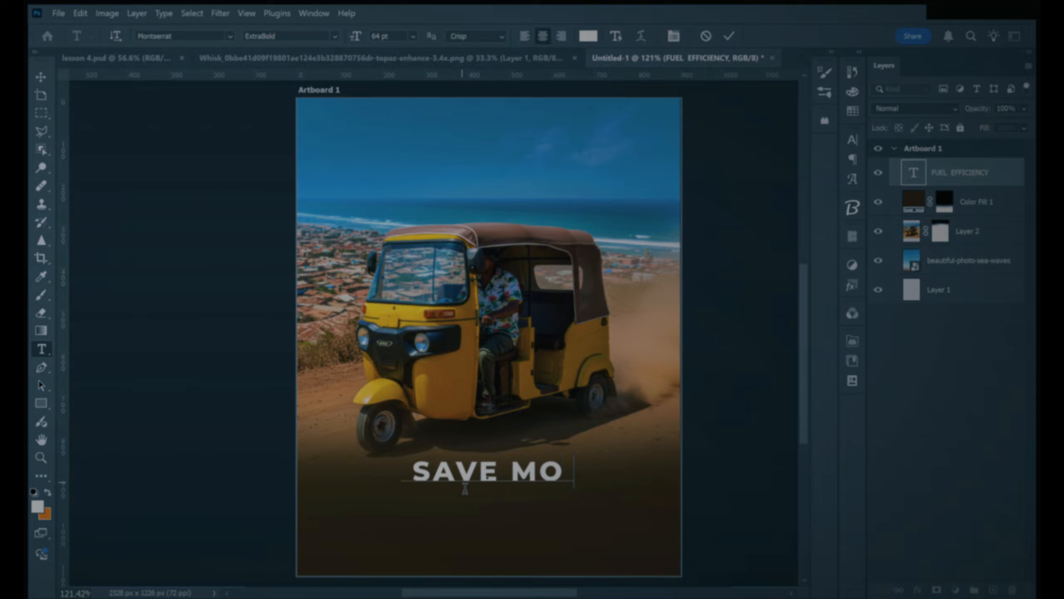
text(RE)
key(Return)
text(ON FUELL)
key(BackSpace)
Step: Tighten the letter spacing of the entire SAVE MORE ON FUEL heading
key(ctrl+a)
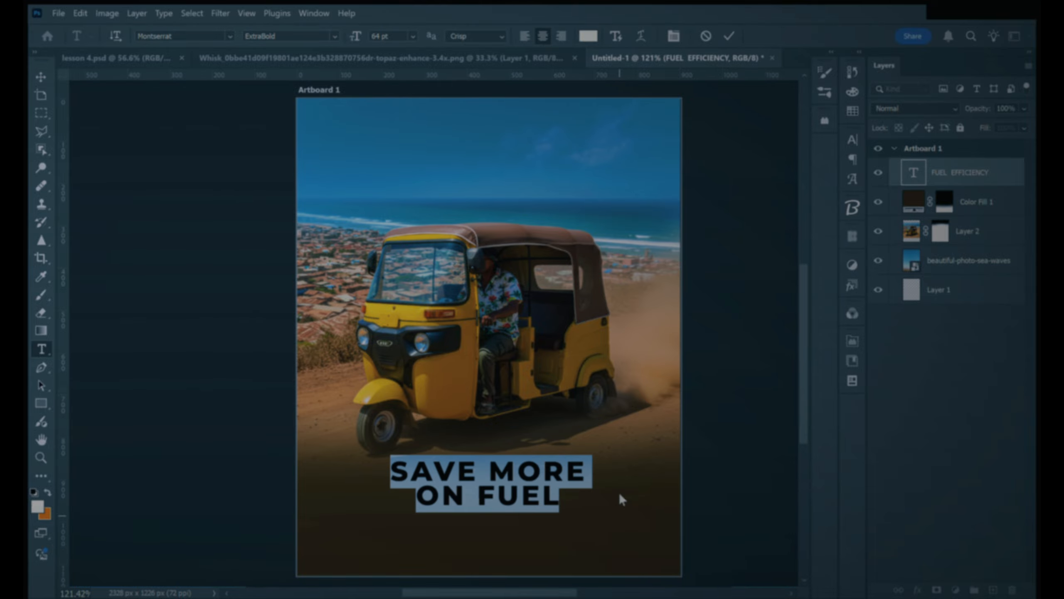
key(alt+Left)
key(alt+Left)
key(alt+Left)
key(alt+Left)
key(alt+Left)
key(alt+Left)
key(alt+Right)
key(alt+Left)
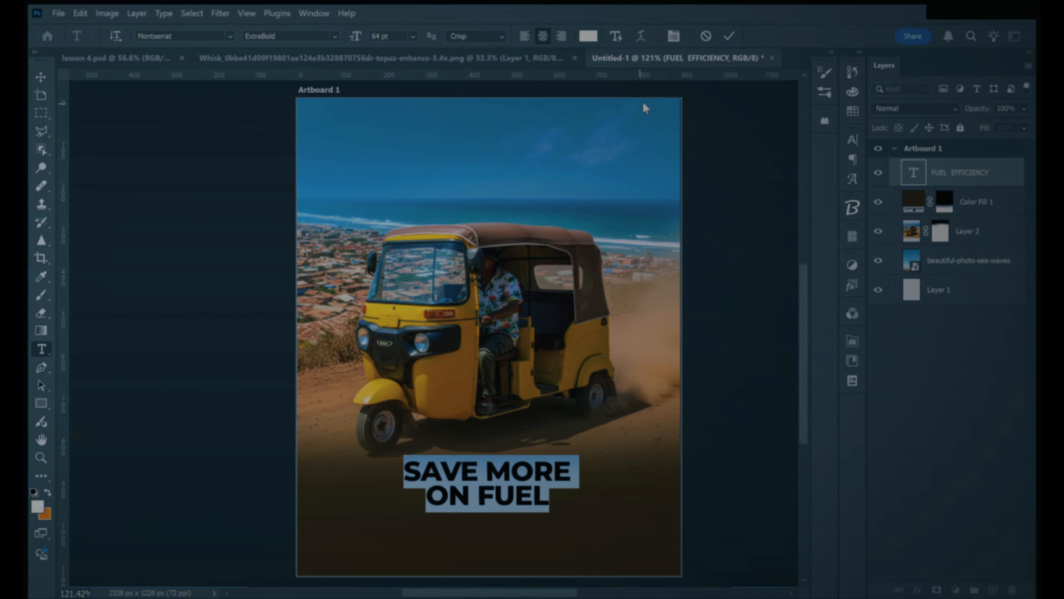
click(730, 37)
key(v)
Step: Scale the SAVE MORE ON FUEL heading to 127.23% and place it at X 450 px, Y 938 px
double_click(505, 480)
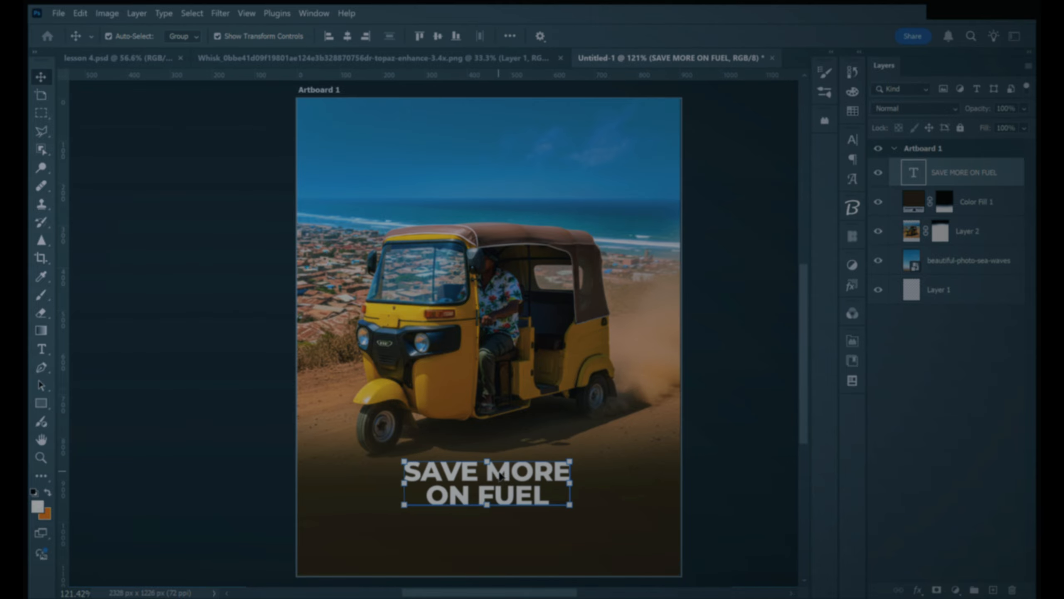
scroll(489, 331, down, 3)
click(36, 80)
drag(522, 415, 523, 428)
drag(488, 394, 488, 378)
drag(537, 414, 537, 420)
scroll(538, 425, up, 2)
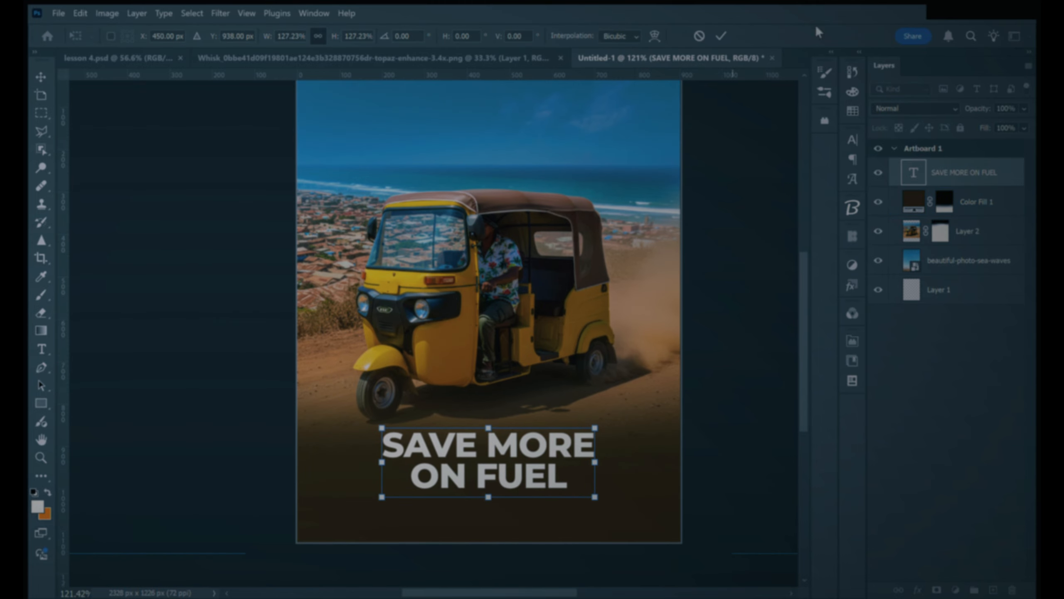
click(721, 36)
Step: Move the tuk-tuk image and the SAVE MORE ON FUEL heading slightly higher on the artboard
drag(475, 296, 477, 281)
click(476, 476)
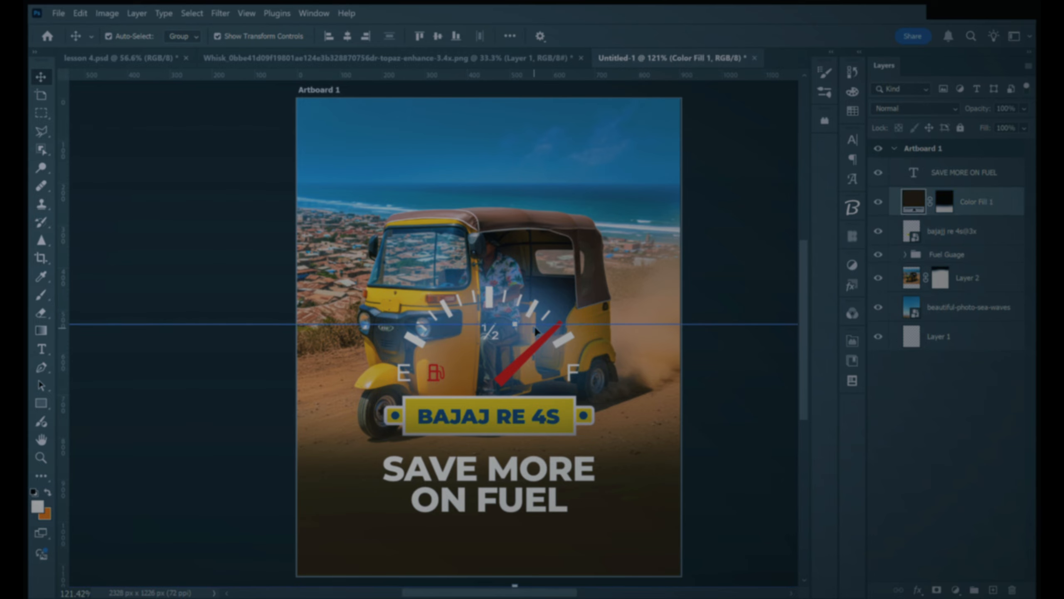
click(519, 451)
Step: Scale down the fuel gauge and the BAJAJ RE 4S badge together and position them in the sky above the tuk-tuk
click(975, 231)
shift+click(962, 254)
key(ctrl+t)
drag(487, 438, 507, 193)
key(Return)
Step: Scale down the tuk-tuk image in Layer 2 and reposition it between the BAJAJ RE 4S badge and the heading
click(509, 308)
drag(115, 310, 223, 314)
drag(549, 384, 497, 413)
key(Return)
Step: Group the BAJAJ RE 4S badge with the Fuel Guage group and move it slightly lower, centred on the artboard
click(288, 85)
click(472, 191)
shift+click(966, 256)
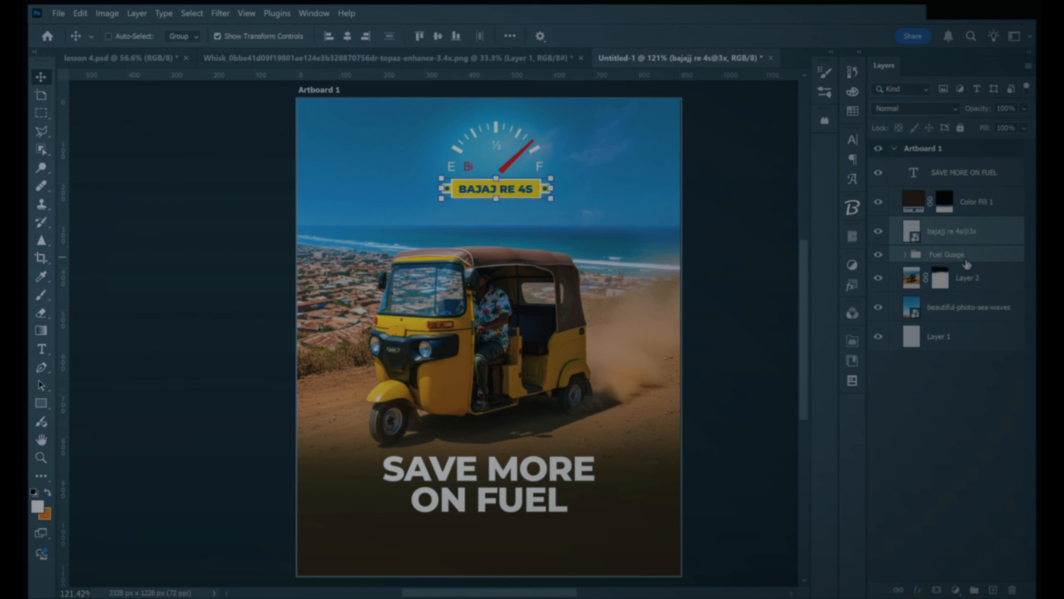
key(ctrl+g)
click(663, 145)
click(507, 188)
drag(508, 191, 500, 220)
Step: Scale the CAPTION group to 38.71% beneath the SAVE MORE ON FUEL heading and make the heading slightly smaller
scroll(500, 220, down, 2)
click(532, 286)
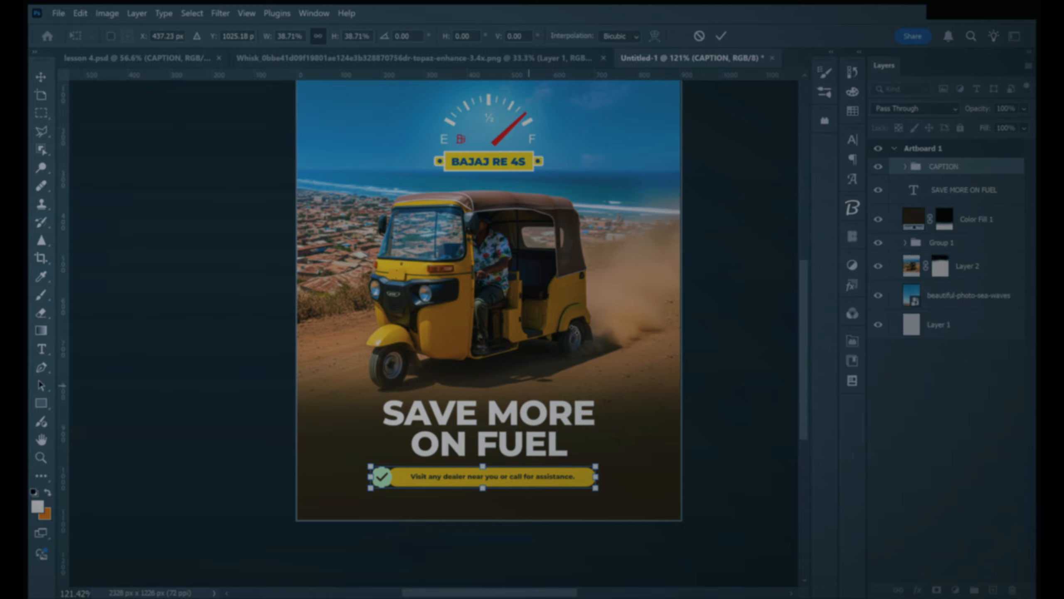
click(500, 419)
drag(500, 416, 500, 408)
drag(488, 453, 492, 428)
click(720, 37)
Step: Centre the CAPTION group horizontally on the artboard and move it slightly closer to the heading
click(348, 36)
click(729, 319)
click(499, 482)
drag(499, 482, 502, 475)
click(732, 283)
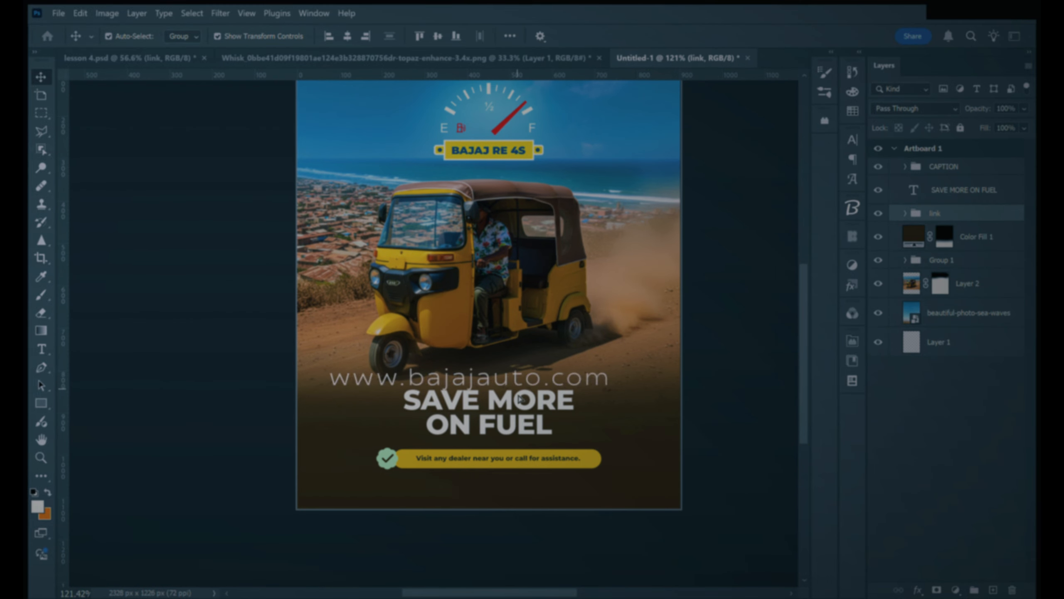
click(600, 486)
drag(619, 479, 513, 460)
key(Return)
scroll(512, 461, up, 3)
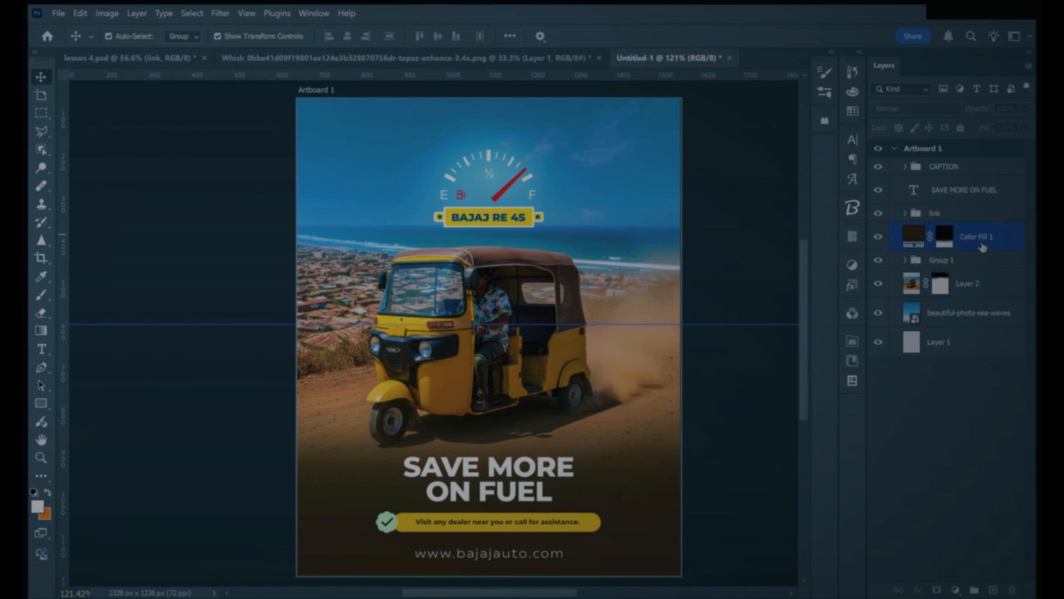
Step: Rename the group holding the fuel gauge and badge, Group 1, as gUAGE
click(977, 236)
click(979, 267)
double_click(956, 262)
text(gUAGE)
key(ctrl+a)
text(gUAGE)
key(Return)
Step: Put the Color Fill 1 layer into its own group and name that group Shade
click(1014, 237)
key(ctrl+g)
click(905, 230)
double_click(947, 232)
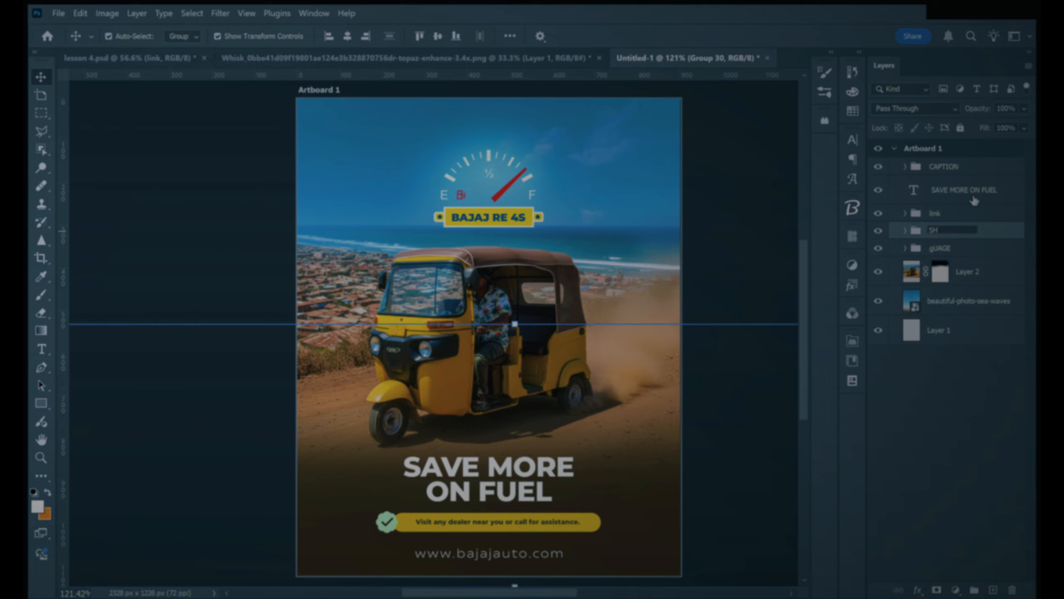
key(Return)
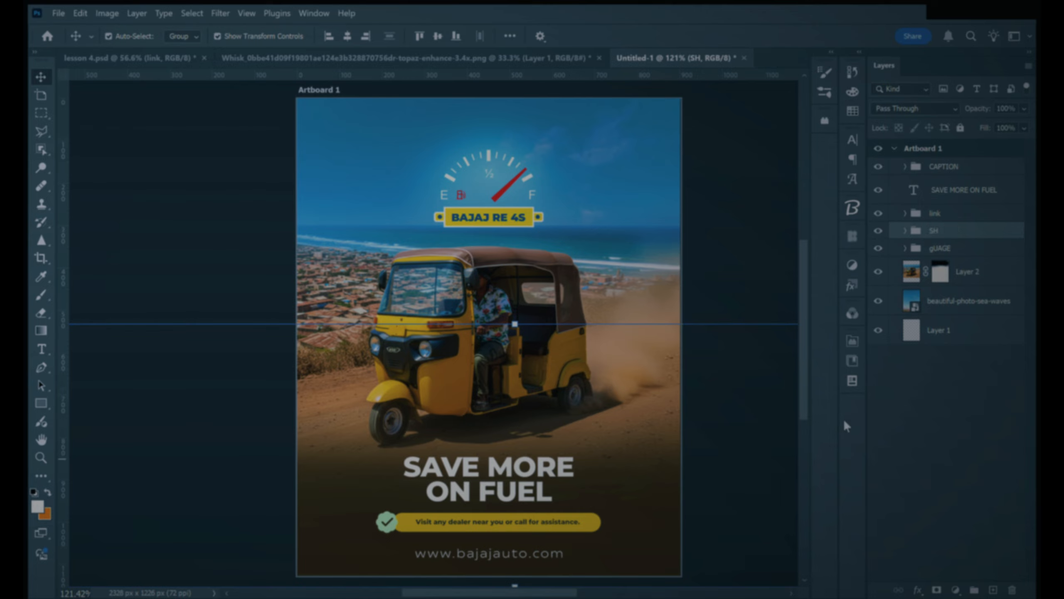
double_click(946, 234)
text(Shade)
key(Return)
Step: Put the SAVE MORE ON FUEL text layer into its own group and name that group Header\
click(972, 193)
key(ctrl+g)
click(905, 185)
double_click(939, 186)
text(Header\)
key(Return)
Step: Put Layer 2 into its own group and name that group AI Generated Image
click(963, 260)
key(ctrl+g)
click(906, 253)
double_click(943, 252)
text(AI Generated Image)
key(Return)
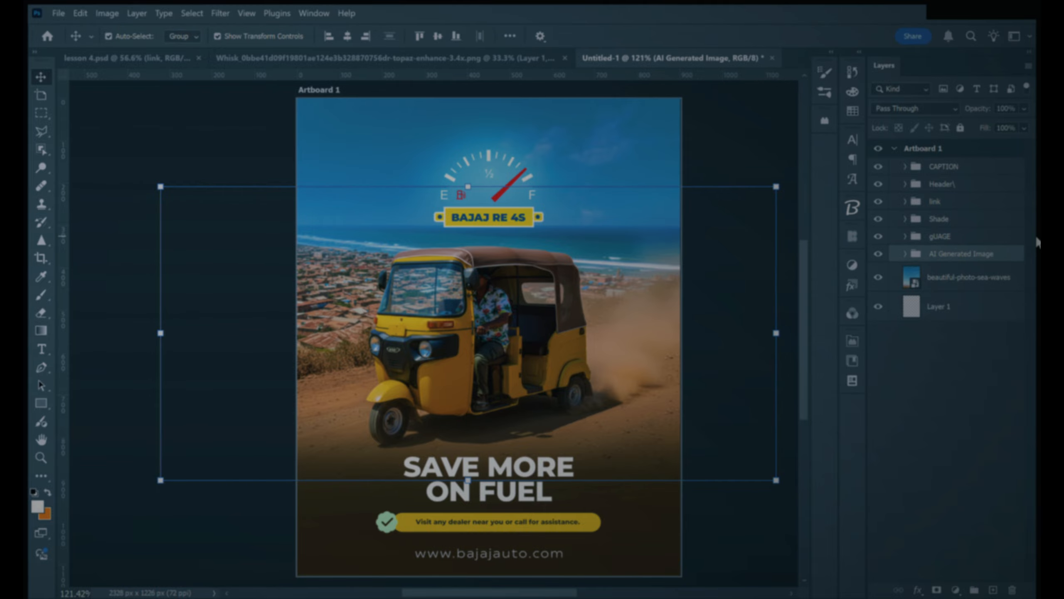
Step: Move the AI Generated Image group slightly to the right on the artboard and review the layout
drag(524, 306, 531, 306)
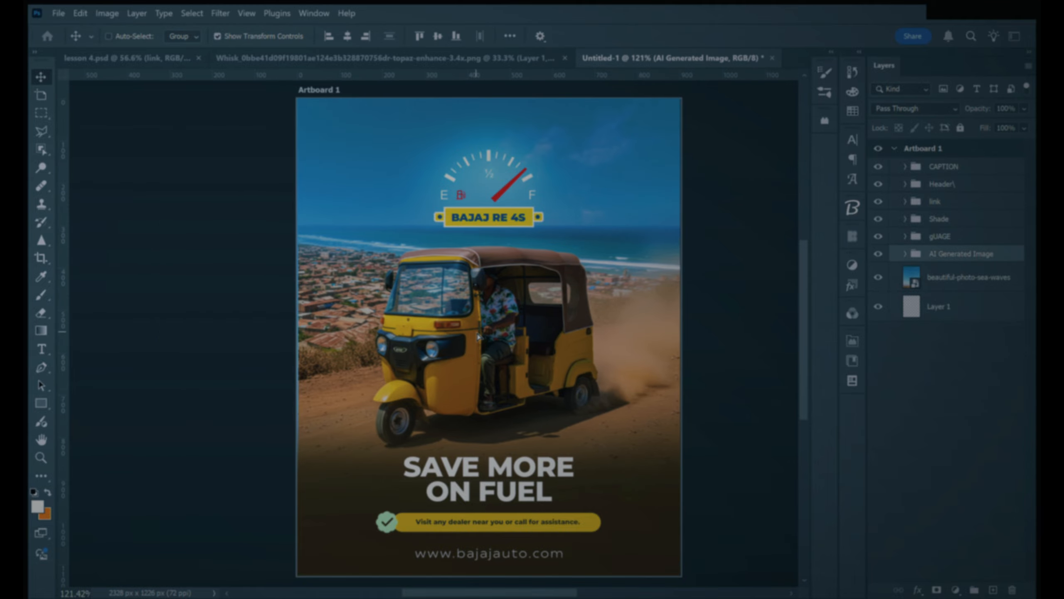
click(744, 148)
scroll(744, 147, down, 1)
scroll(233, 140, up, 2)
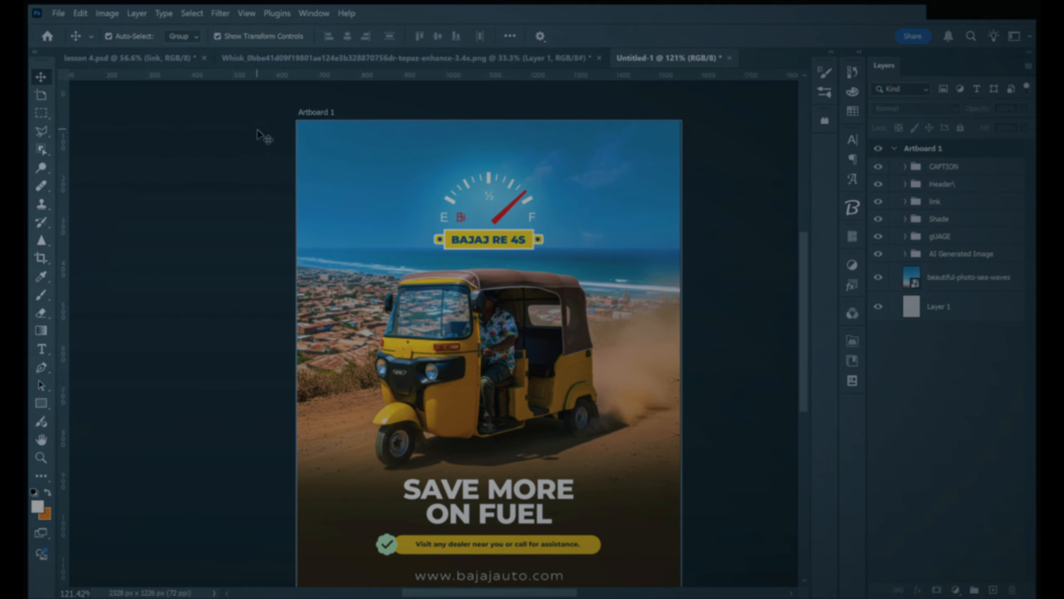
Step: Bring the logo group over from lesson 4.psd, scale it to 56.16% and place it in the artboard's upper-left corner
click(175, 59)
drag(332, 121, 409, 166)
drag(473, 207, 398, 173)
mouse_move(374, 147)
mouse_down()
mouse_move(377, 161)
mouse_move(381, 147)
mouse_up()
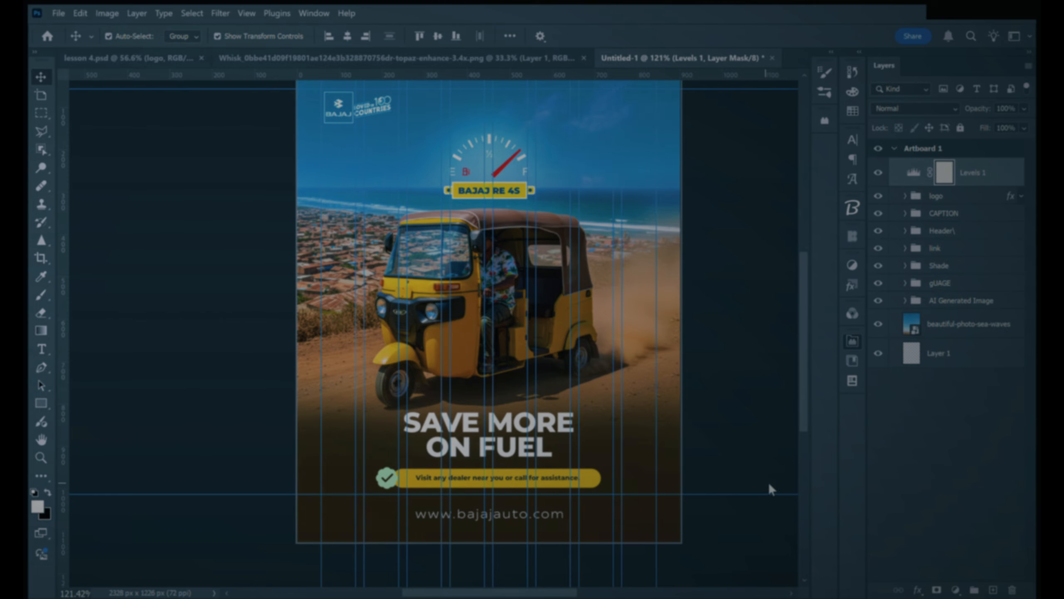
click(817, 481)
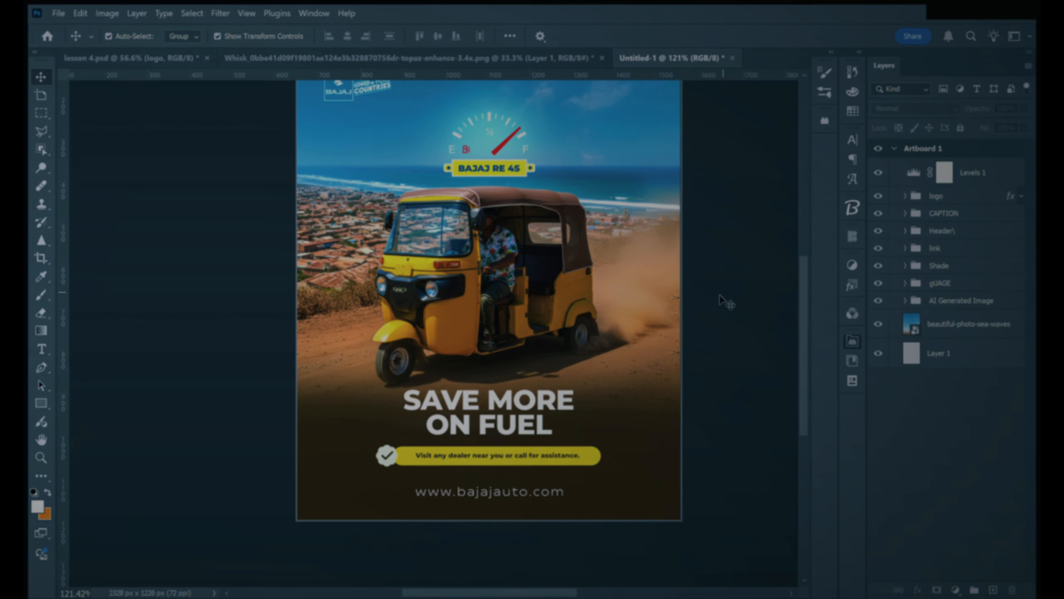
Step: Add a Curves adjustment layer above Levels 1 and brighten the whole composition with it
scroll(721, 296, down, 1)
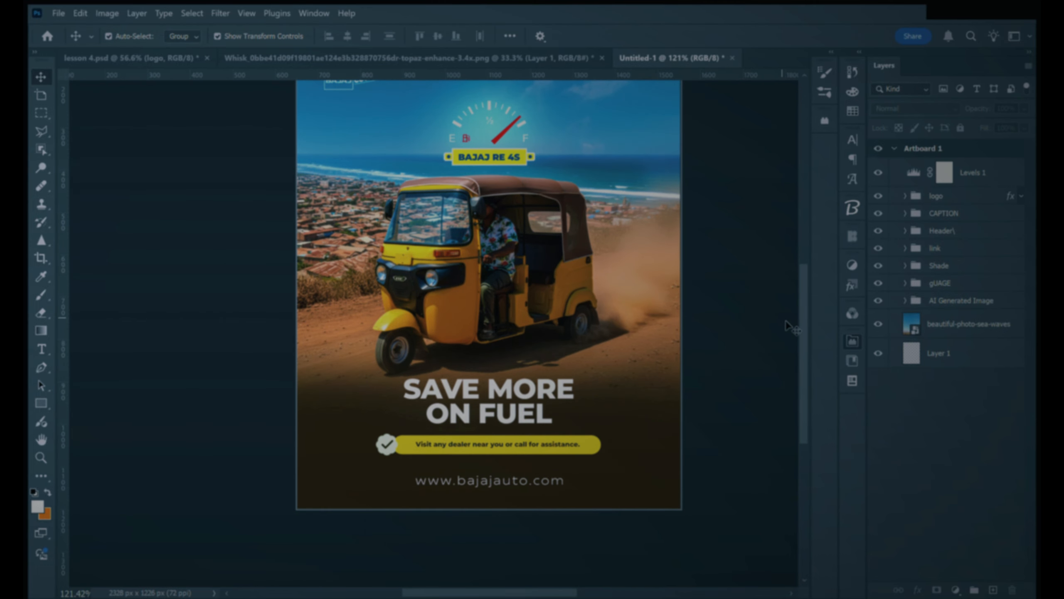
click(853, 340)
scroll(696, 241, up, 8)
scroll(696, 241, down, 3)
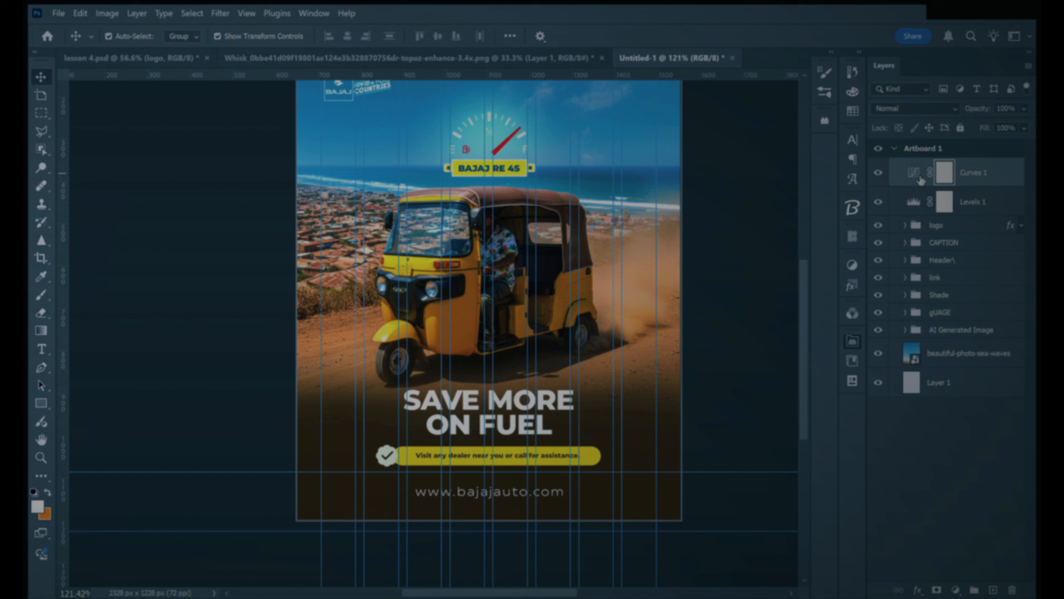
click(806, 434)
drag(738, 494, 737, 493)
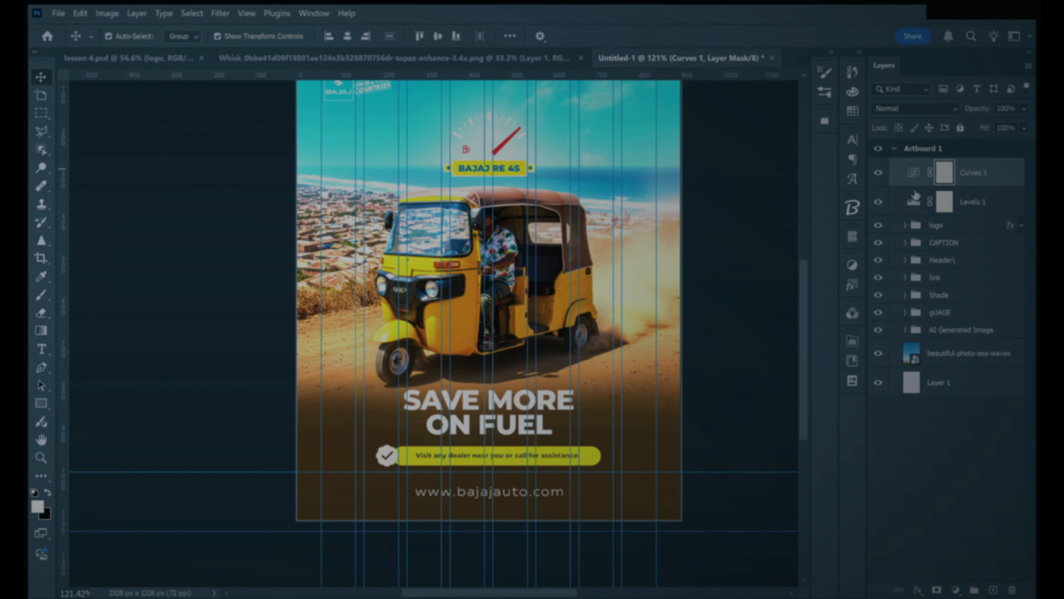
Step: Paint black on the Curves layer's mask over the scene's sides, gauge and logo with a 700 px brush at 16% flow
key(b)
scroll(488, 318, up, 1)
key(x)
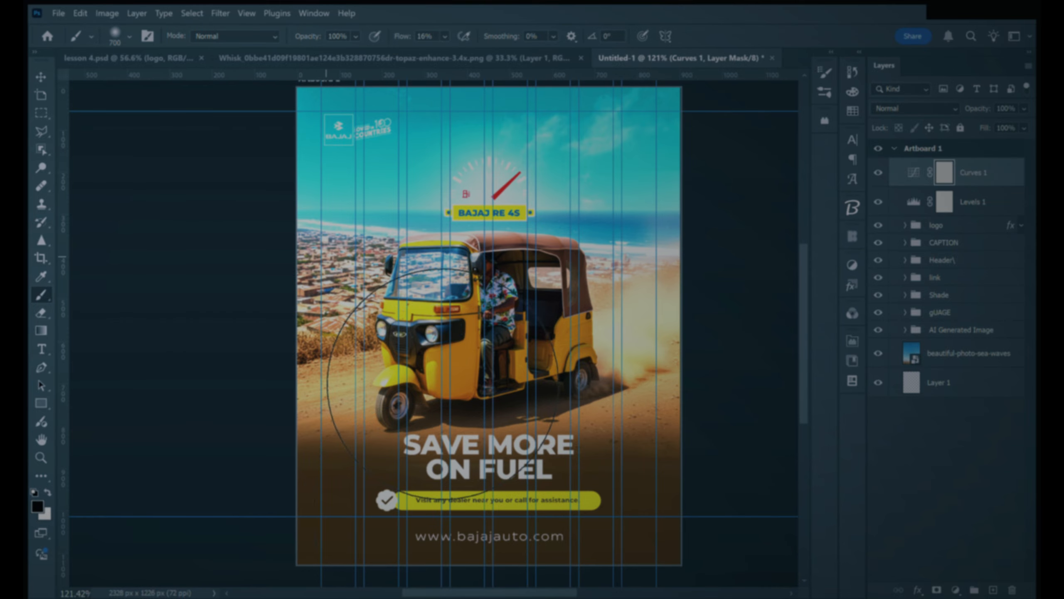
drag(338, 357, 341, 327)
drag(687, 340, 721, 314)
click(492, 167)
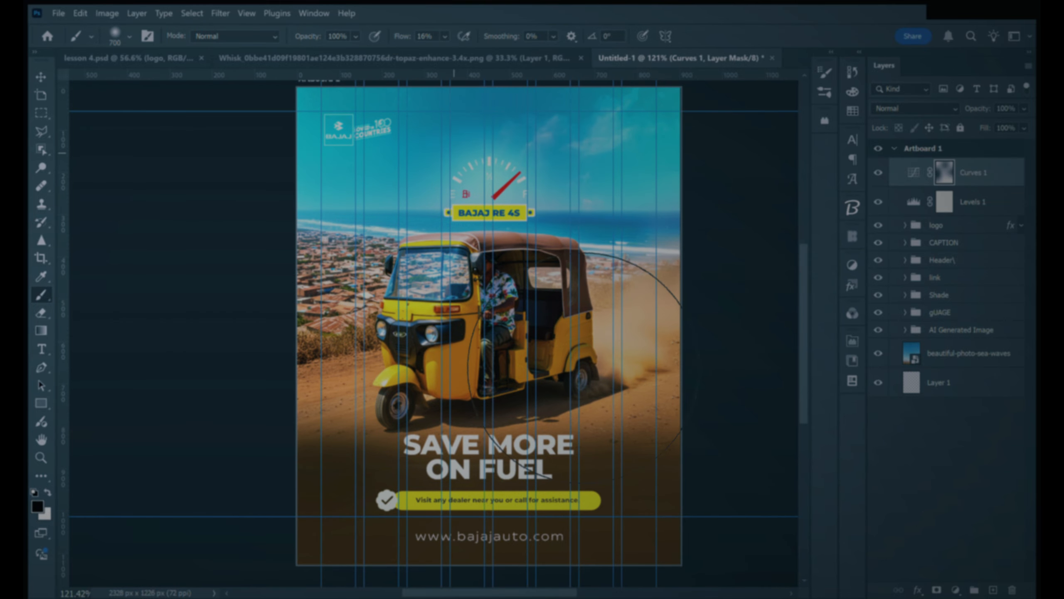
scroll(586, 293, up, 1)
drag(335, 147, 447, 168)
scroll(592, 438, down, 1)
scroll(488, 335, down, 1)
key(x)
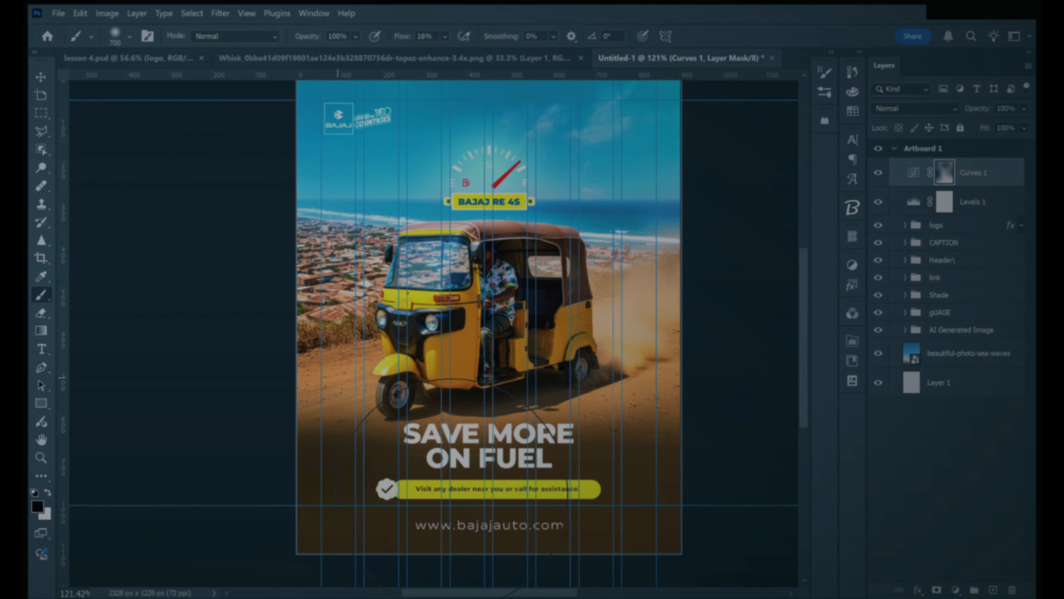
Step: Hide the guides, keeping the Curves 1 layer mask selected, and check the whole advert
scroll(623, 389, down, 2)
key(v)
click(734, 378)
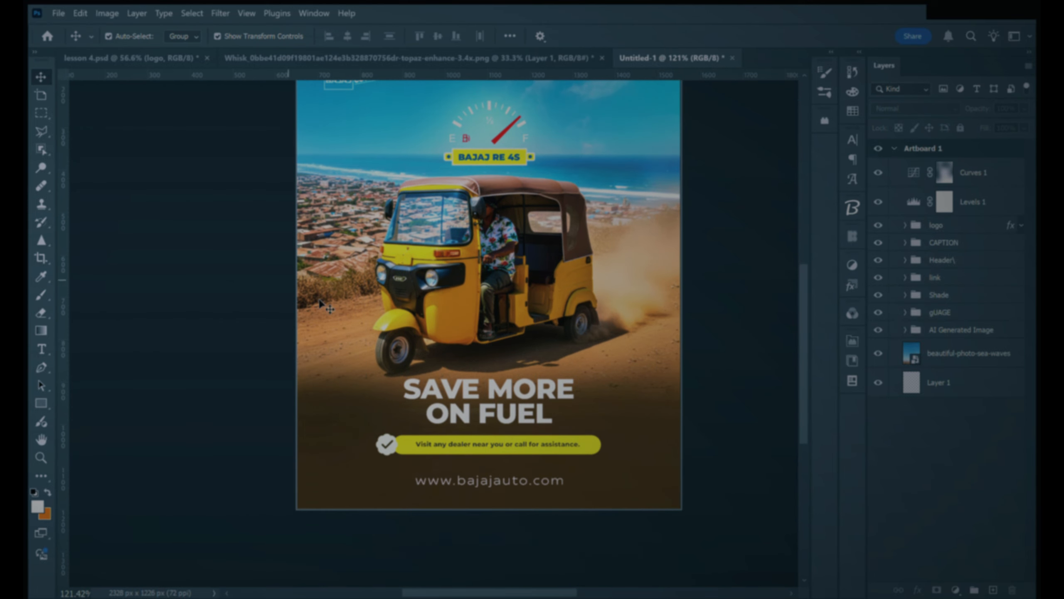
scroll(628, 356, up, 3)
click(586, 314)
scroll(586, 314, down, 5)
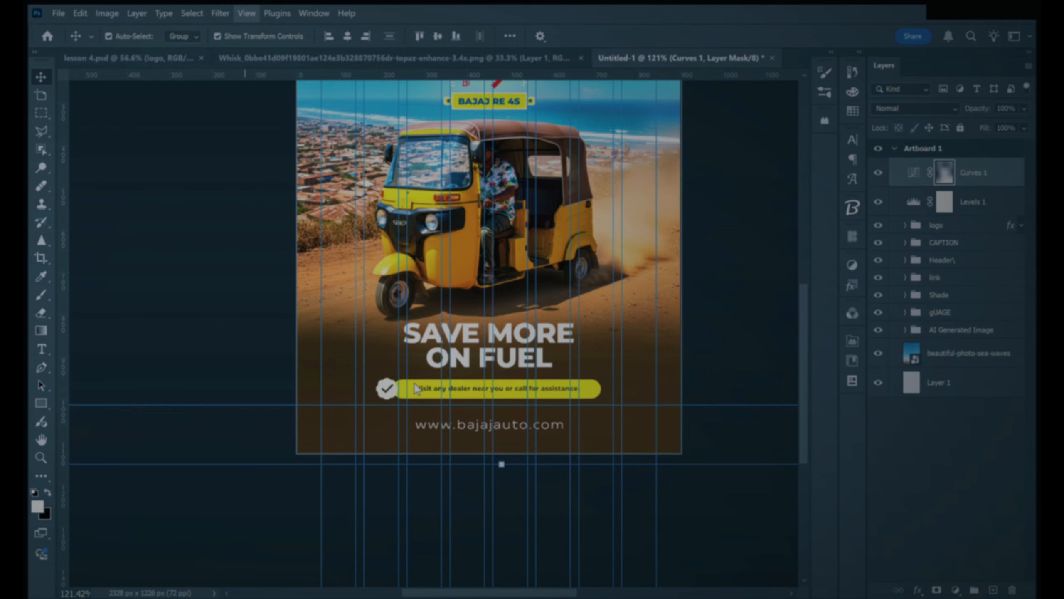
key(ctrl+semicolon)
scroll(416, 388, down, 3)
Step: Paint black on the Curves 1 mask over the heading, caption and web address area and the gauge with a 700 px brush at 16% flow
key(b)
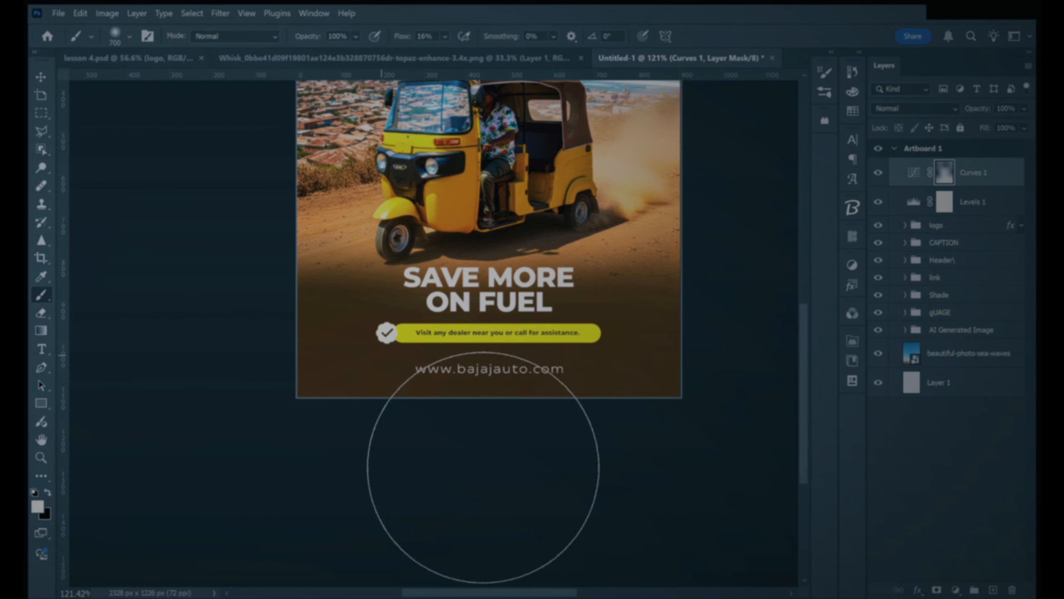
scroll(483, 467, up, 8)
key(x)
scroll(612, 308, up, 1)
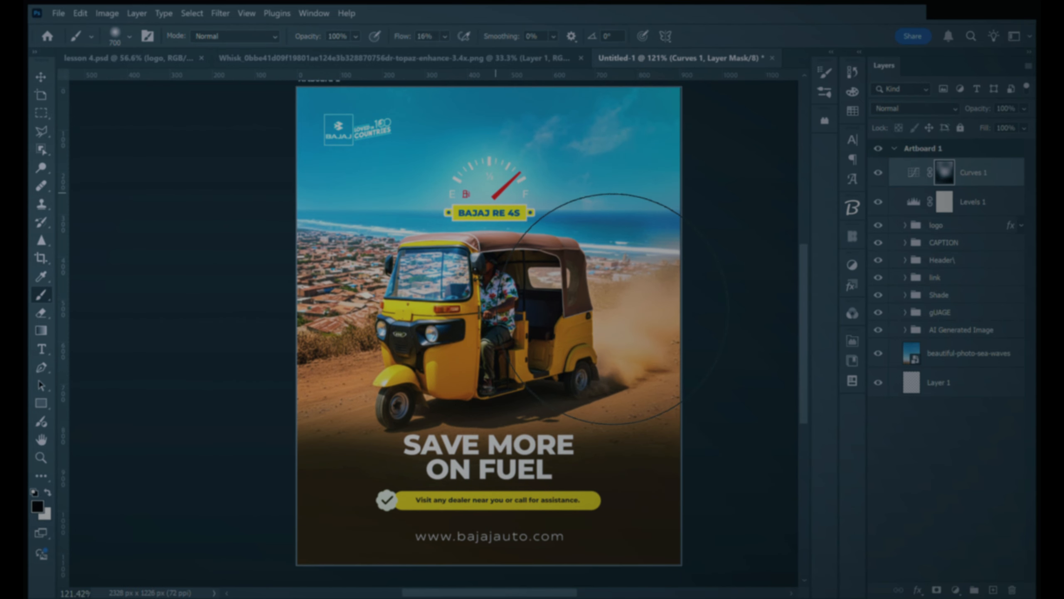
click(496, 198)
Step: Paint black on the Levels 1 mask from the gauge label down across the tuk-tuk to soften the adjustment there
click(944, 202)
drag(487, 203, 555, 316)
scroll(341, 306, down, 3)
key(v)
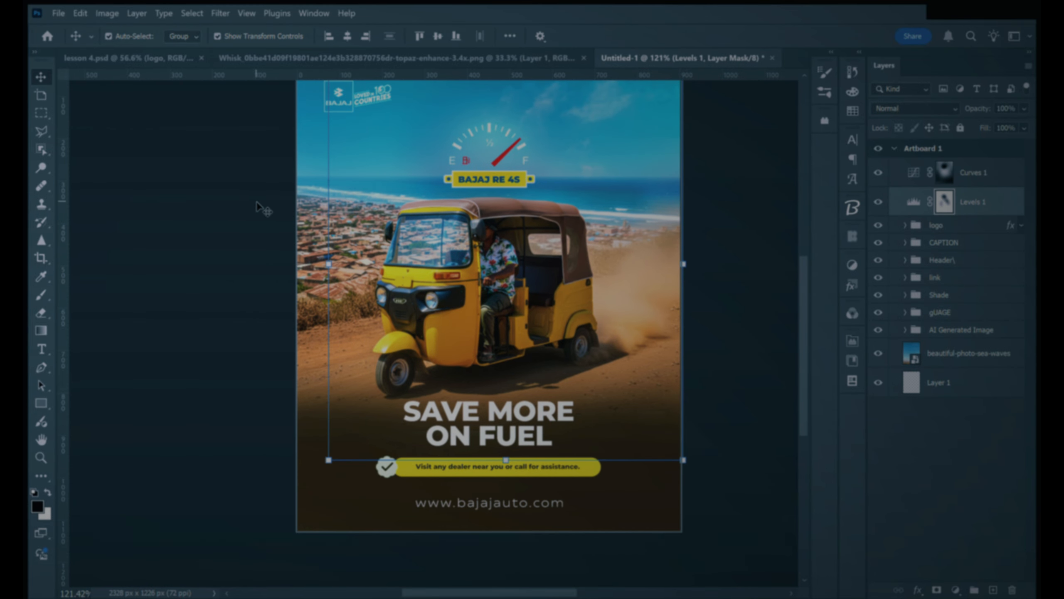
Step: Group the Curves 1 and Levels 1 adjustment layers into a group named Lighten and review the artboard
shift+click(963, 172)
key(ctrl+g)
key(Return)
click(740, 268)
click(941, 166)
scroll(587, 269, up, 4)
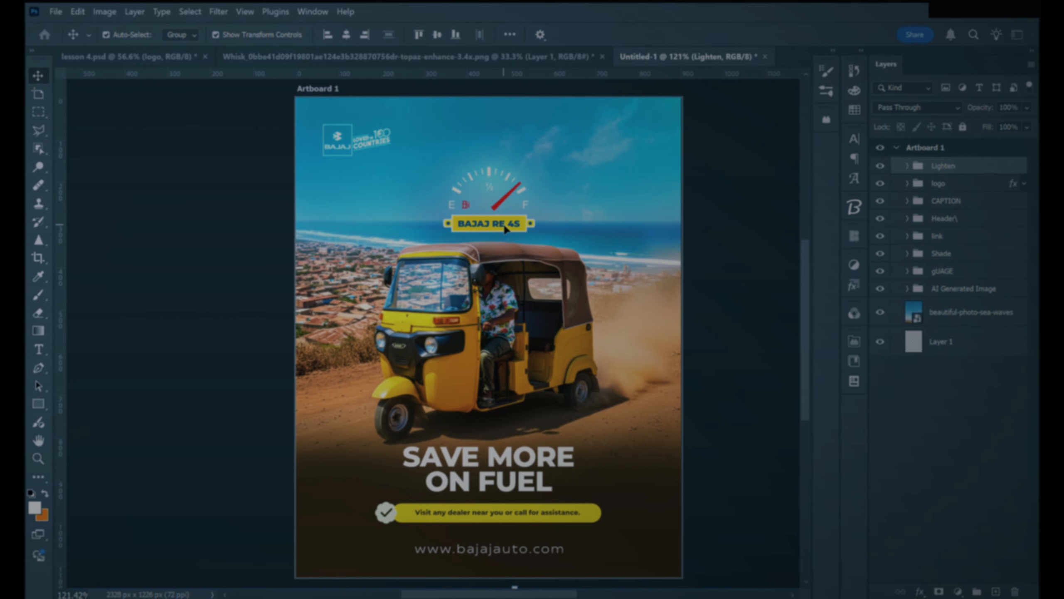